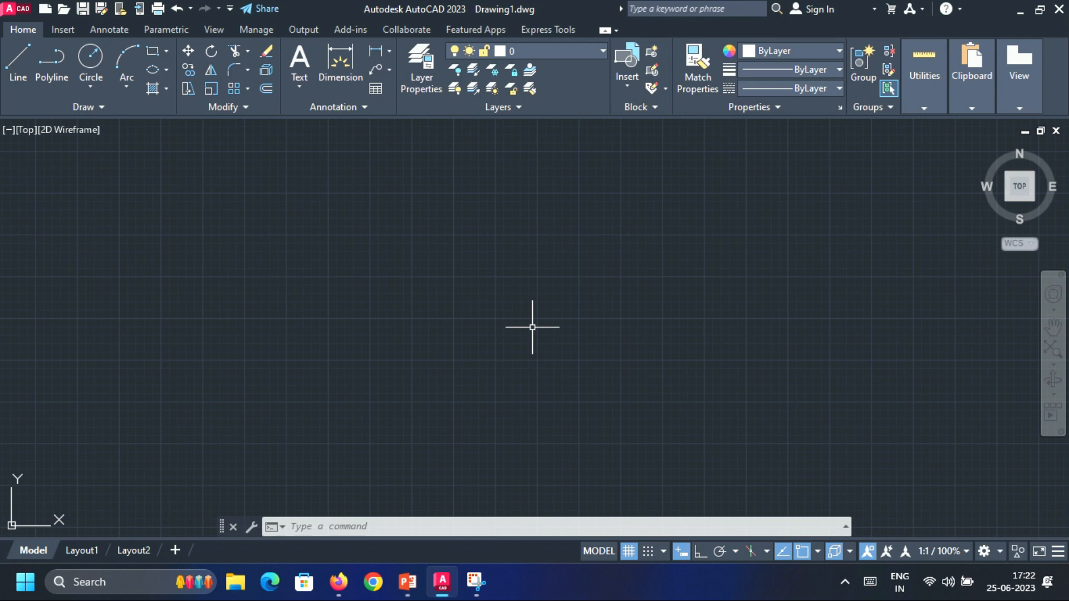
# Set the drawing's length precision to 0 decimal places.
pyautogui.write('UN')
pyautogui.press('Return')
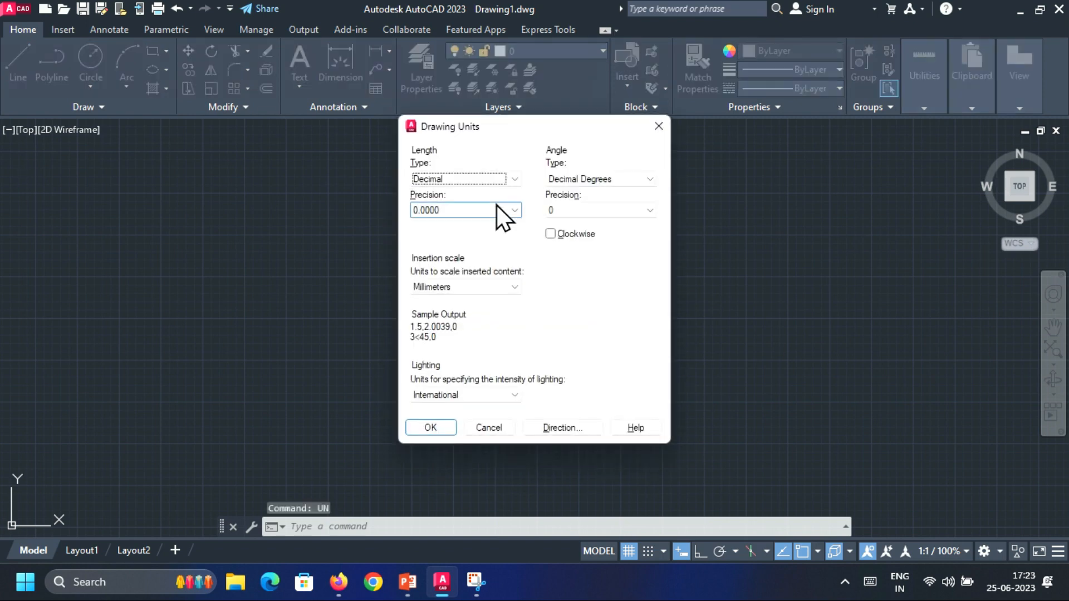
pyautogui.click(497, 206)
pyautogui.click(438, 227)
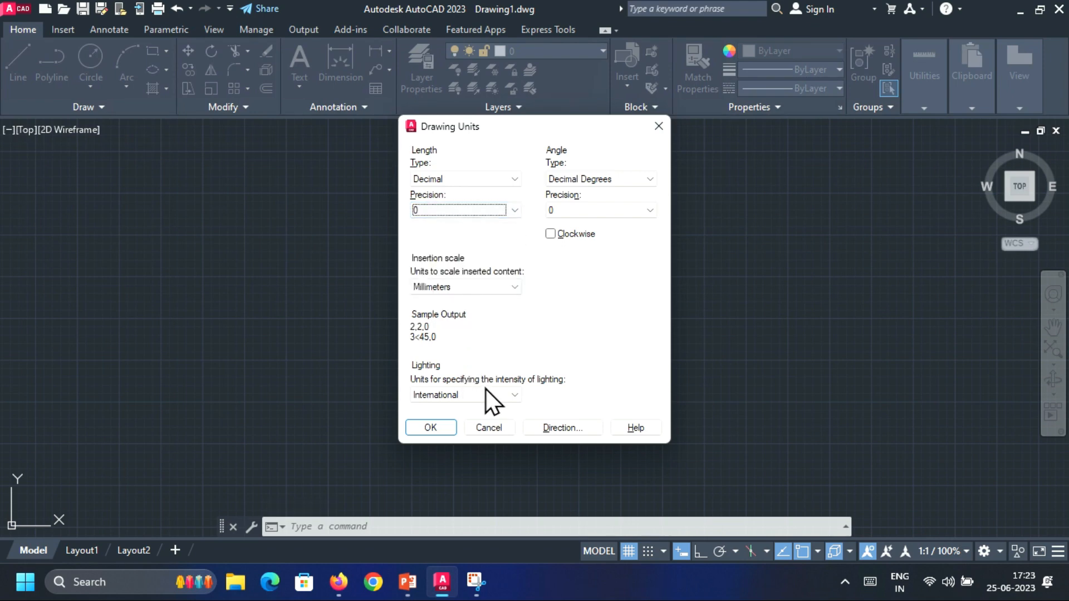
pyautogui.click(418, 433)
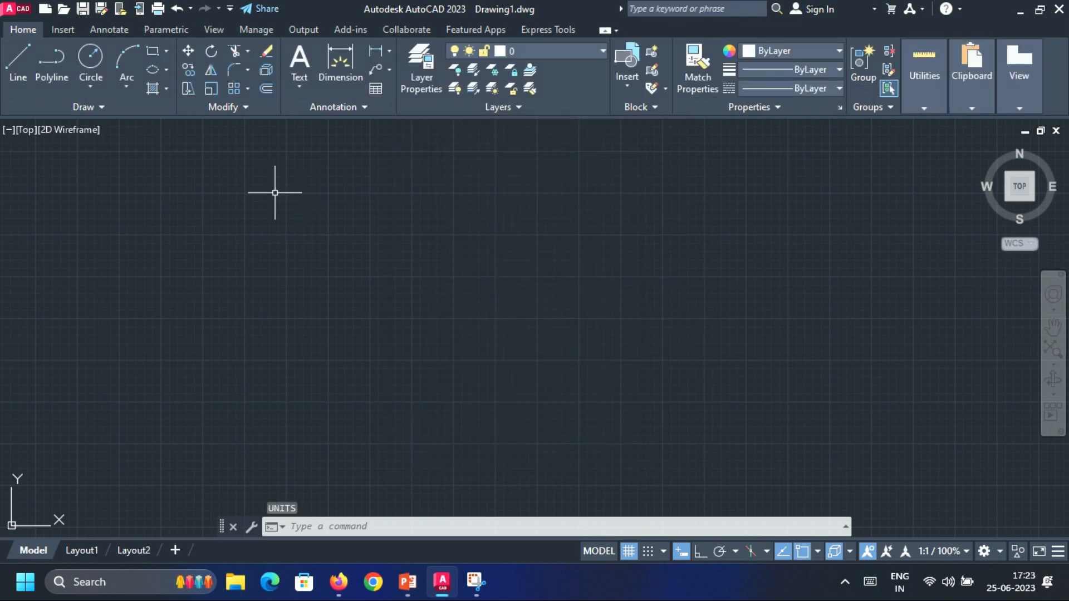
pyautogui.write('el')
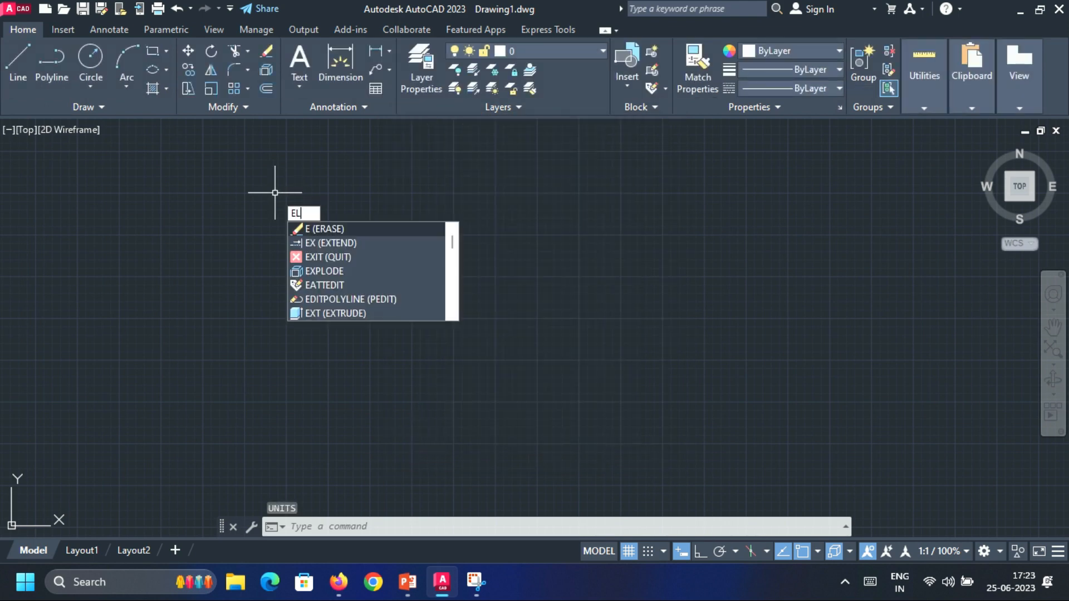
pyautogui.press('Return')
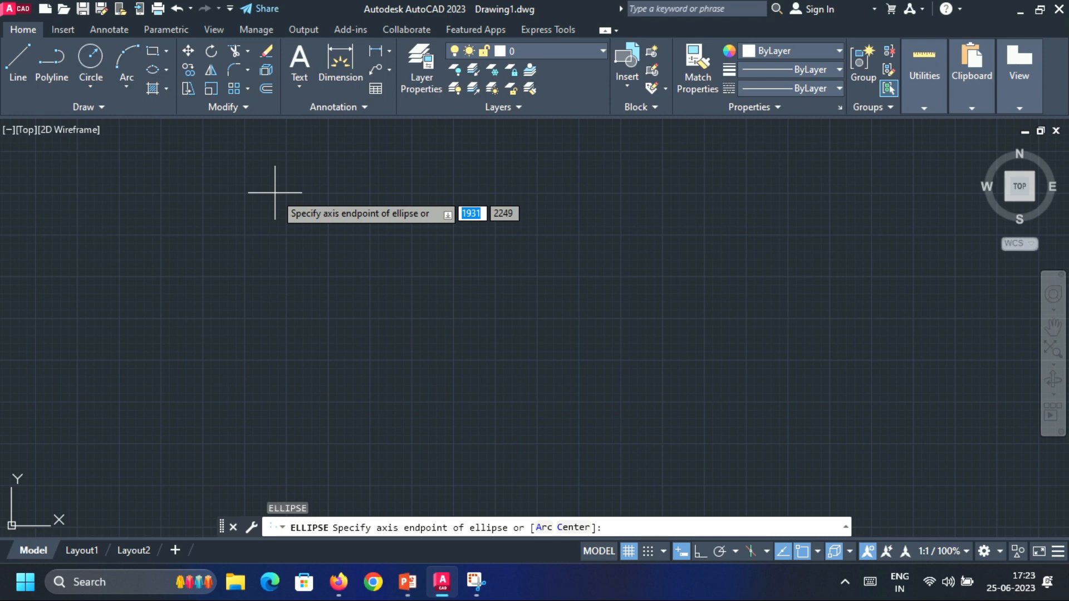
pyautogui.press('Escape')
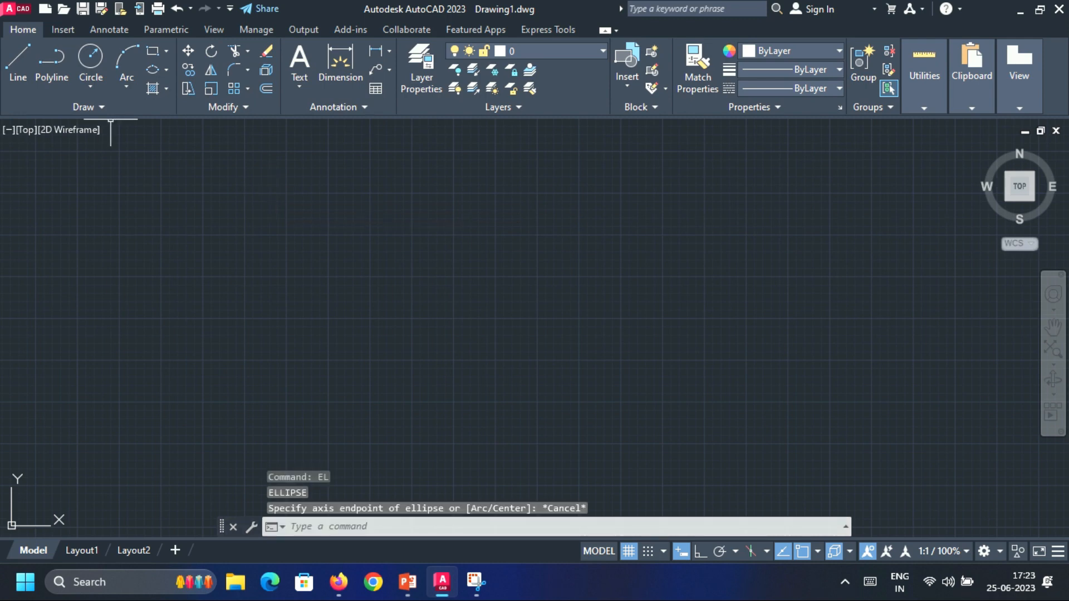
# Draw an ellipse by its center with a 20 mm horizontal half-axis and a 60 mm vertical half-axis.
pyautogui.click(164, 69)
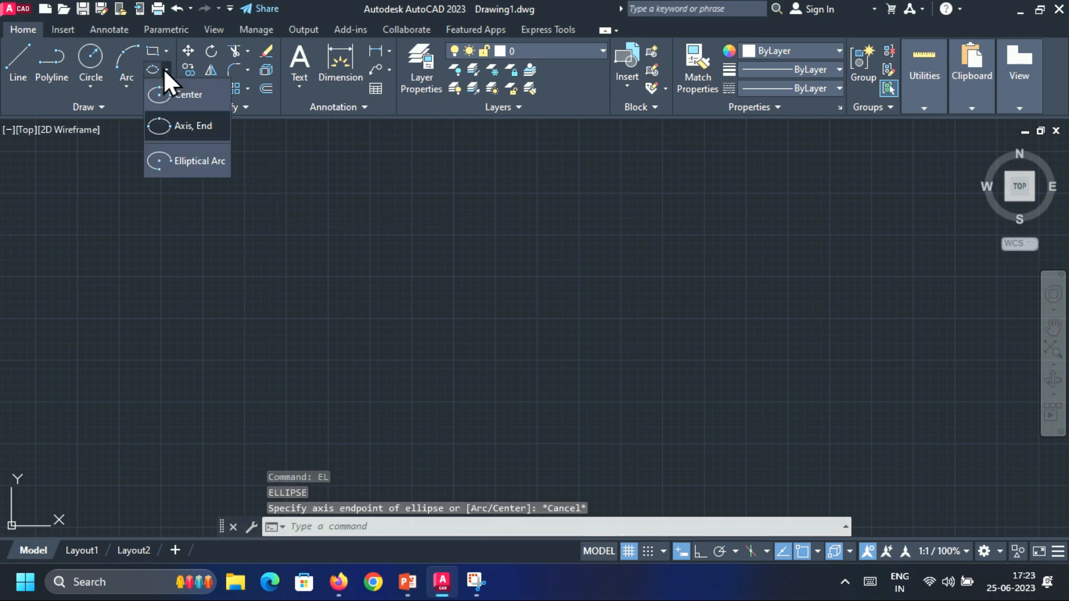
pyautogui.click(173, 86)
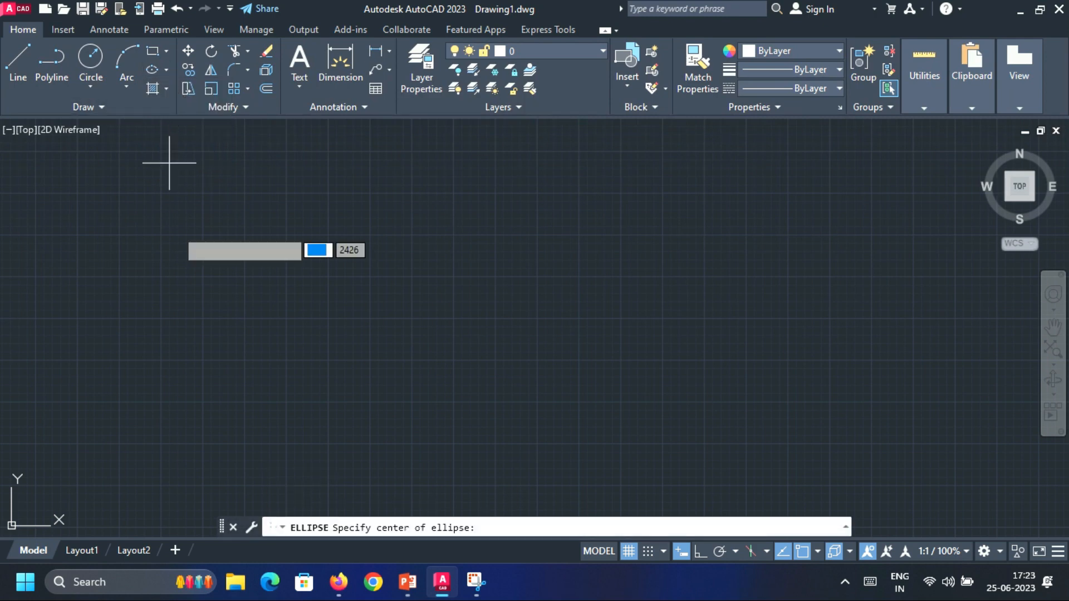
pyautogui.click(218, 291)
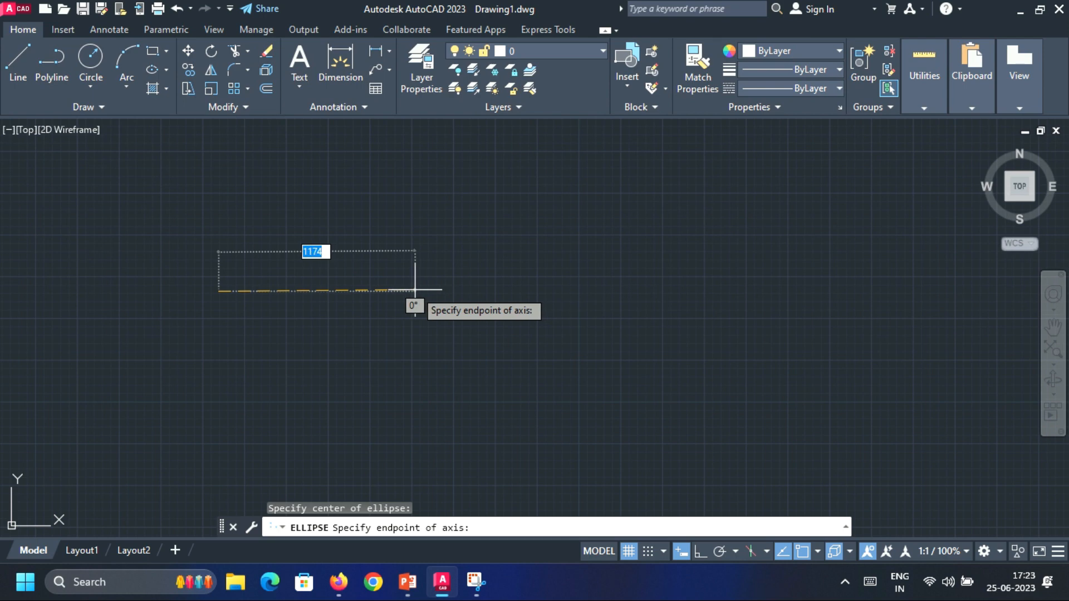
pyautogui.write('20')
pyautogui.press('Return')
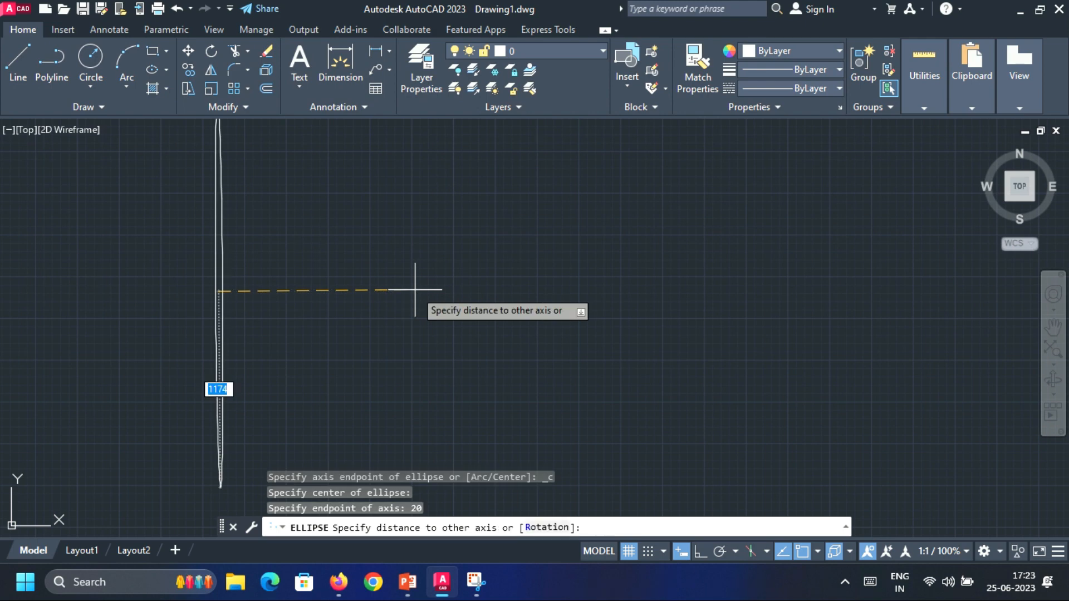
pyautogui.write('60')
pyautogui.press('Return')
# Add a horizontal linear dimension from the ellipse's right quadrant to its center, placed just above the center.
pyautogui.scroll(8, 129, 303)
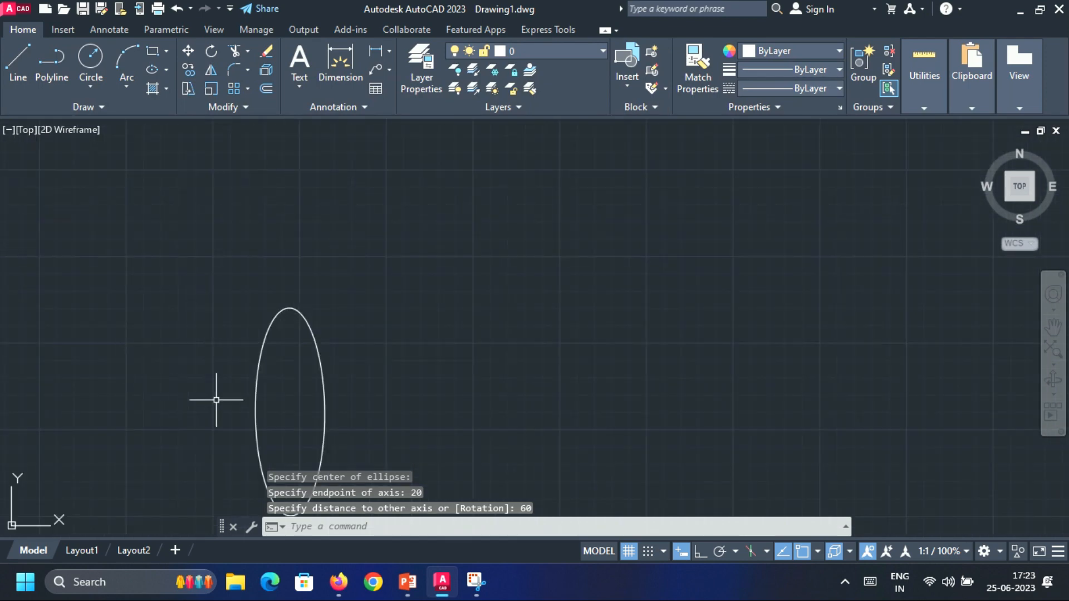
pyautogui.scroll(3, 223, 384)
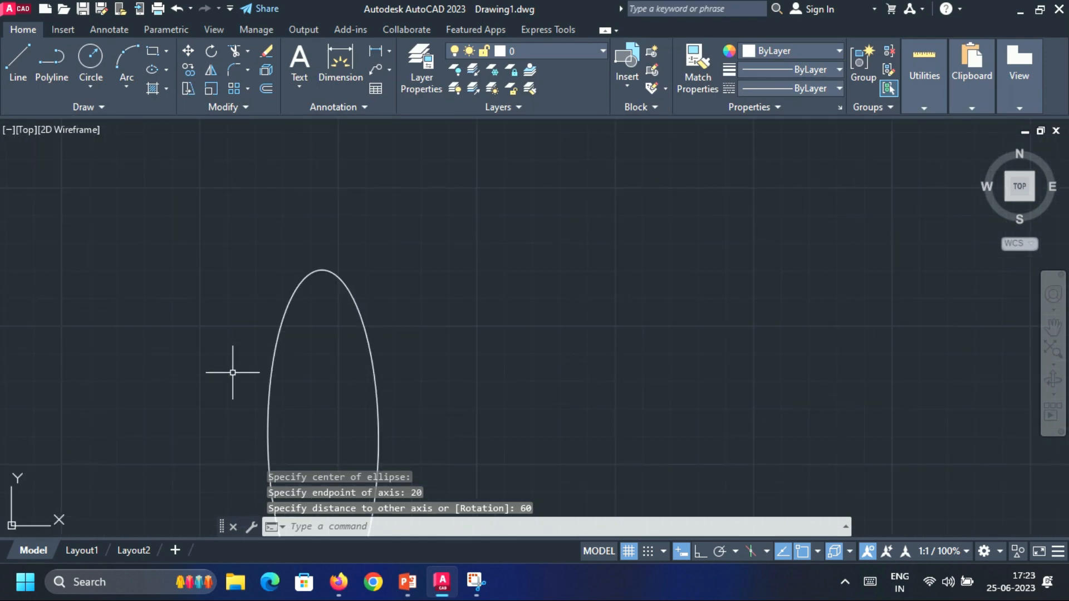
pyautogui.click(389, 51)
pyautogui.click(389, 78)
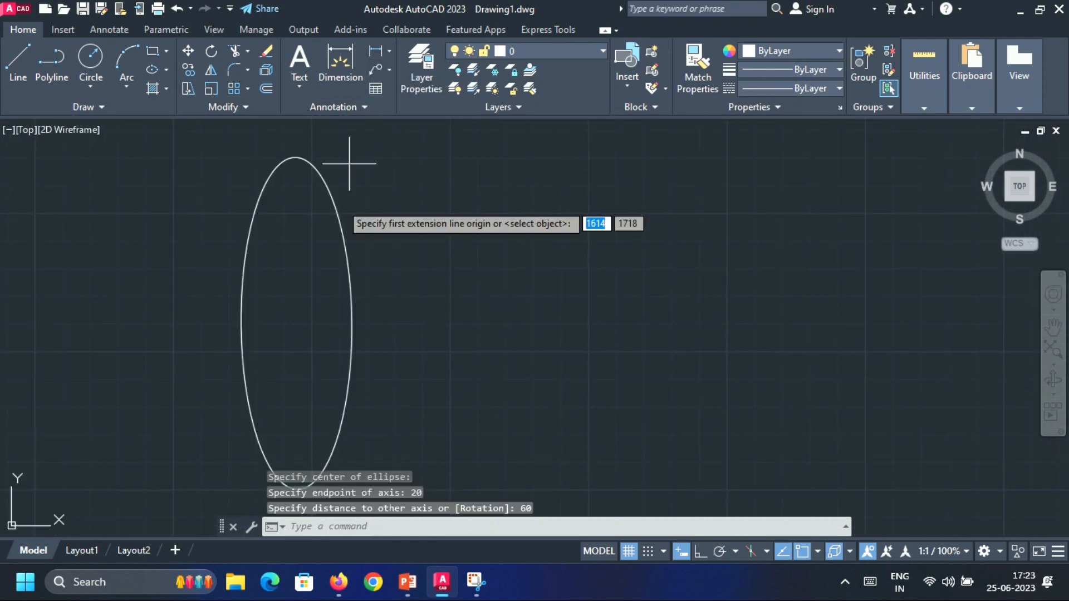
pyautogui.click(352, 327)
pyautogui.click(296, 323)
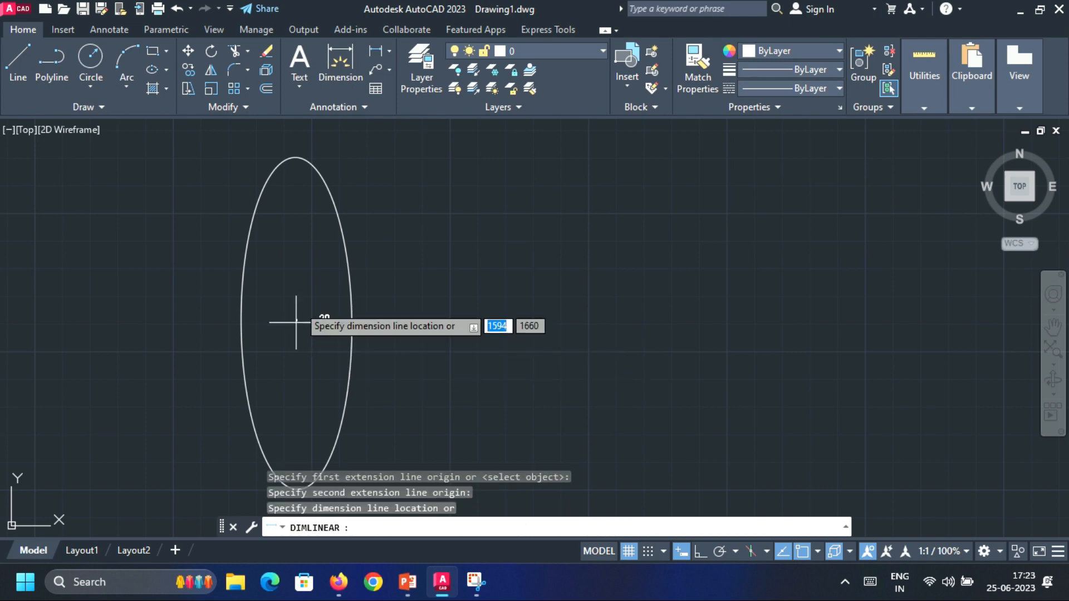
pyautogui.click(306, 299)
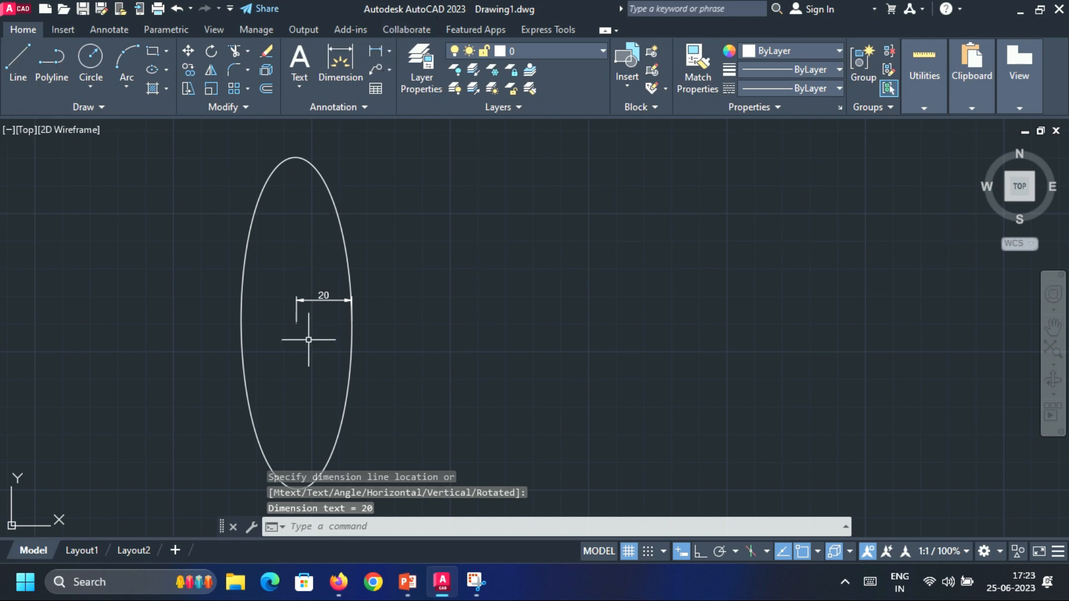
pyautogui.click(376, 51)
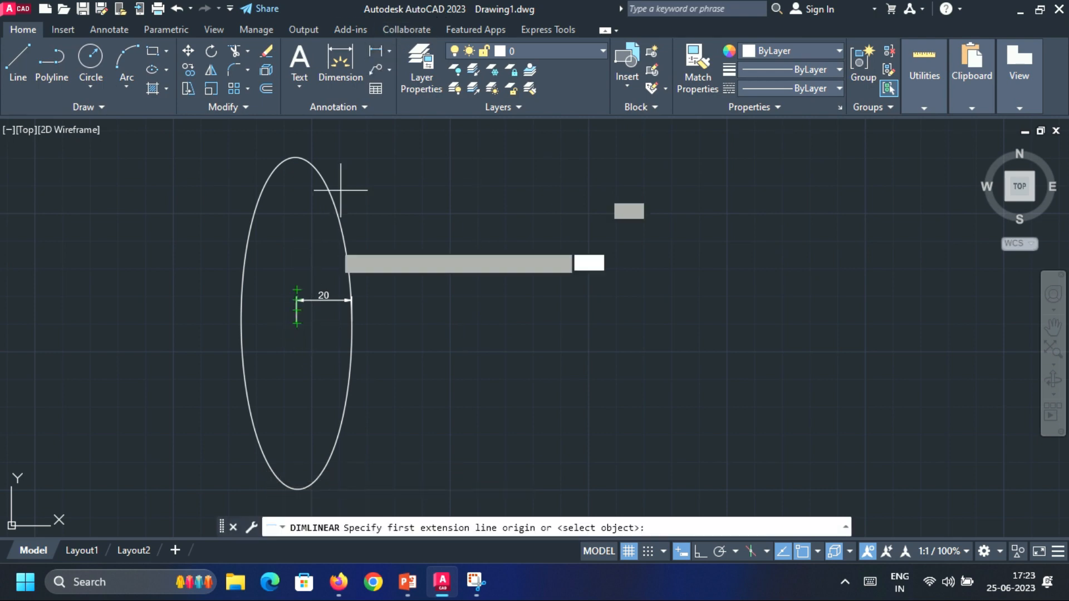
pyautogui.click(297, 301)
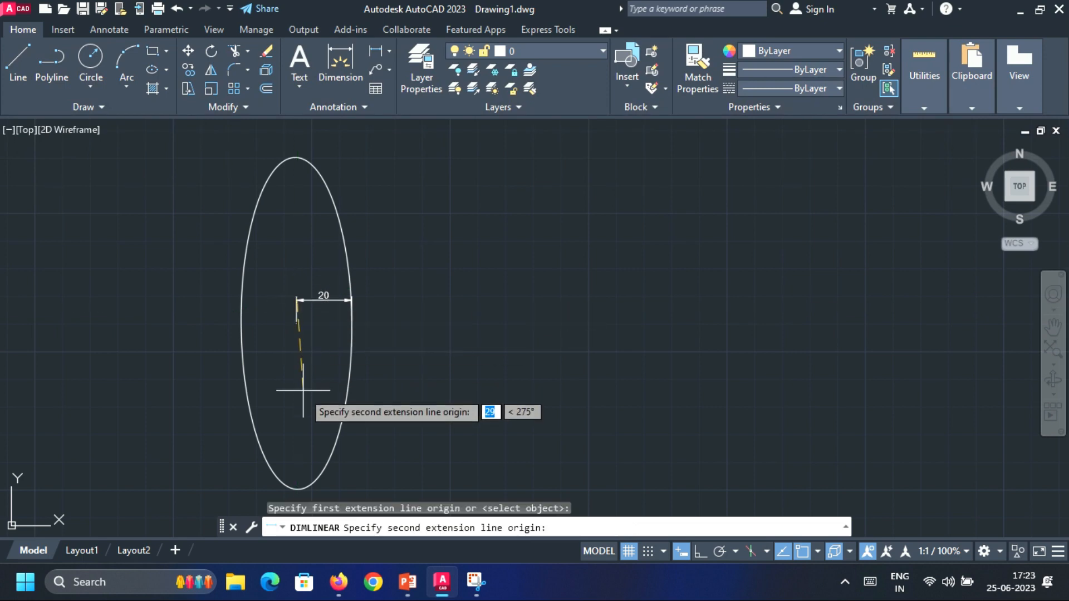
pyautogui.click(298, 488)
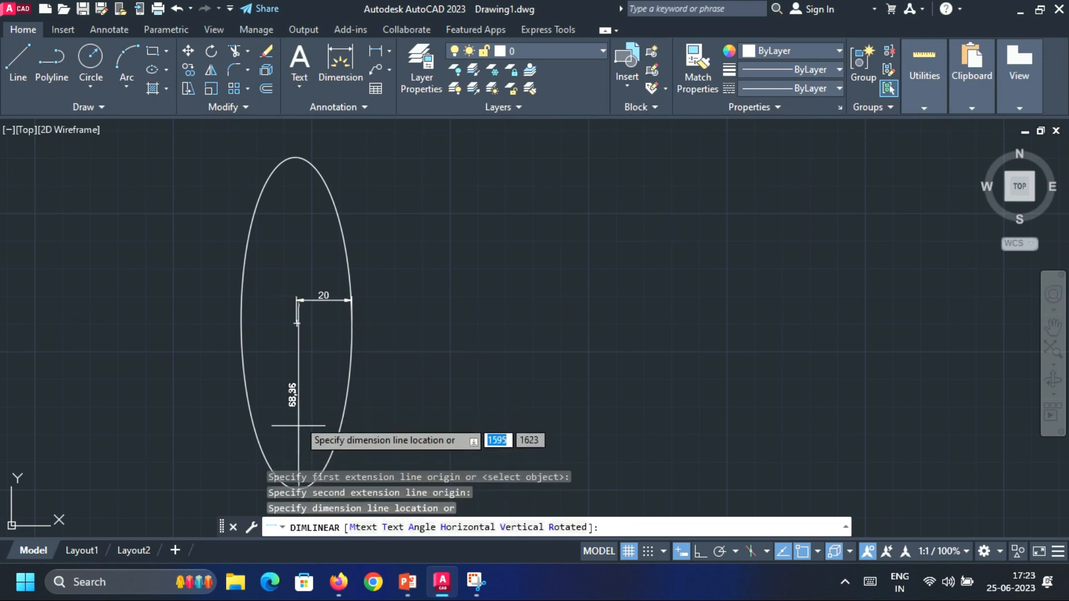
pyautogui.scroll(4, 298, 419)
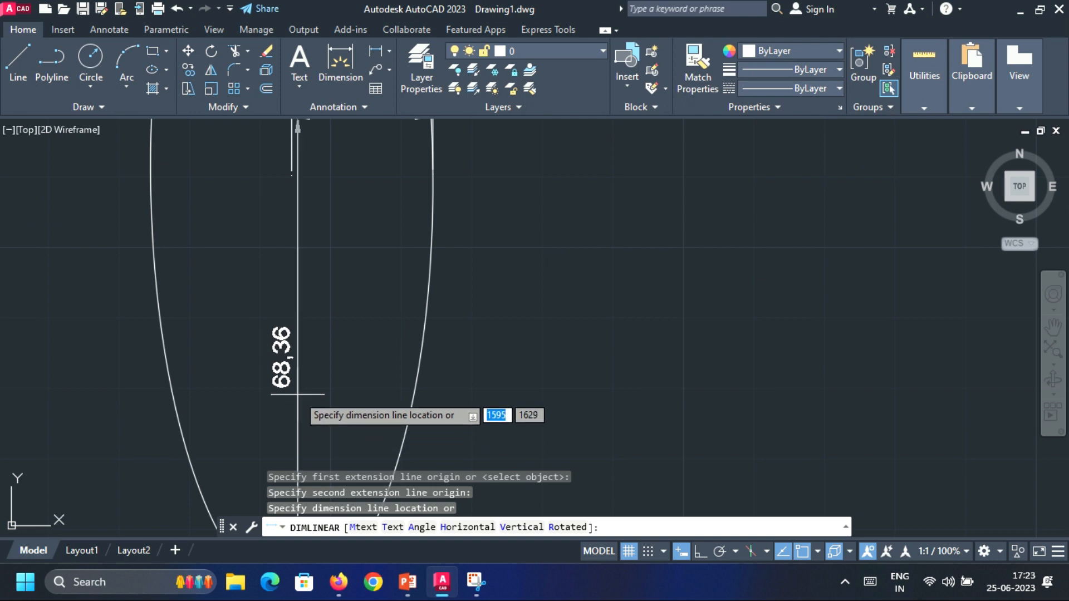
pyautogui.press('Escape')
# Add a vertical linear dimension from the ellipse's center to its bottom quadrant, placed inside the ellipse.
pyautogui.scroll(-4, 312, 345)
pyautogui.scroll(2, 310, 233)
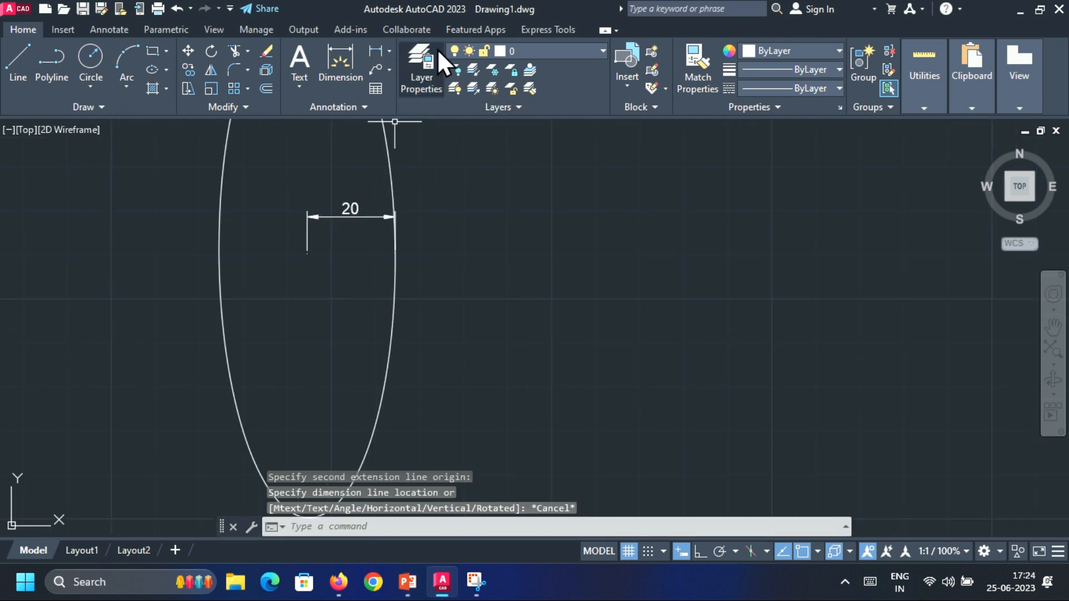
pyautogui.click(377, 51)
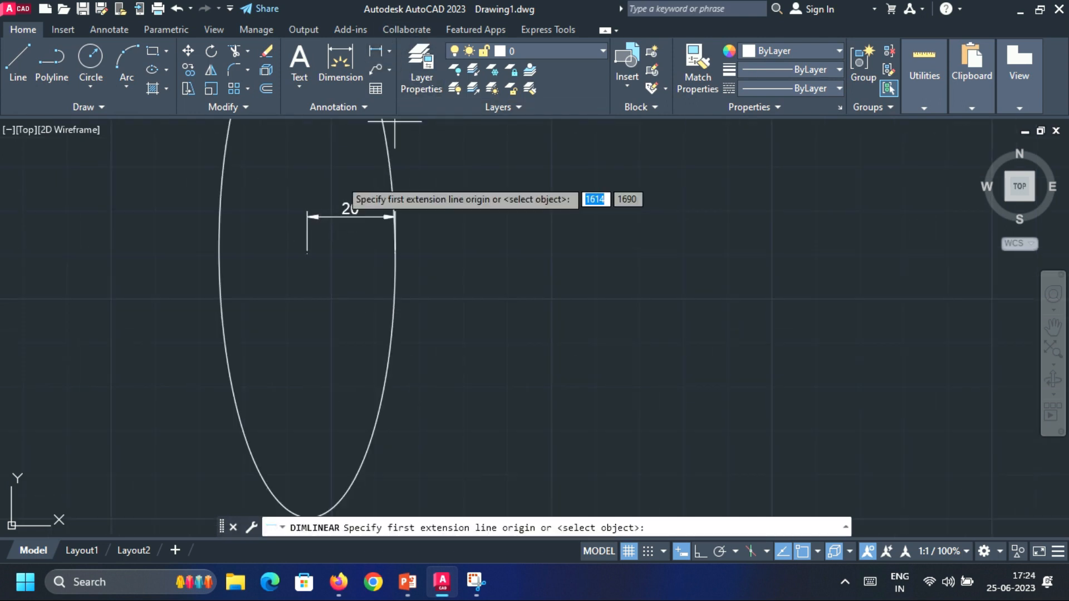
pyautogui.click(306, 253)
pyautogui.scroll(3, 301, 401)
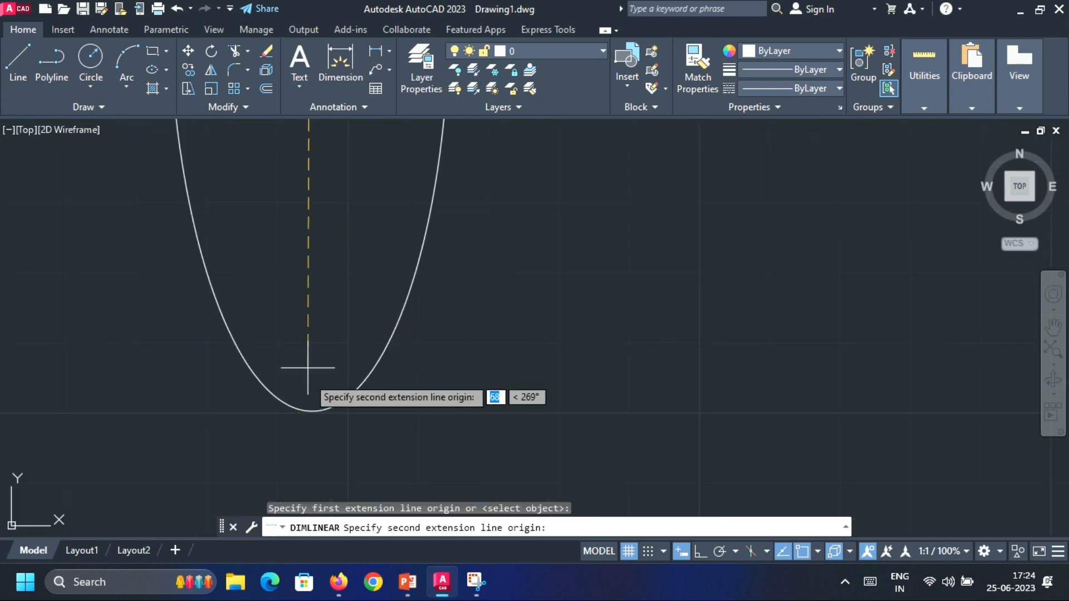
pyautogui.click(312, 410)
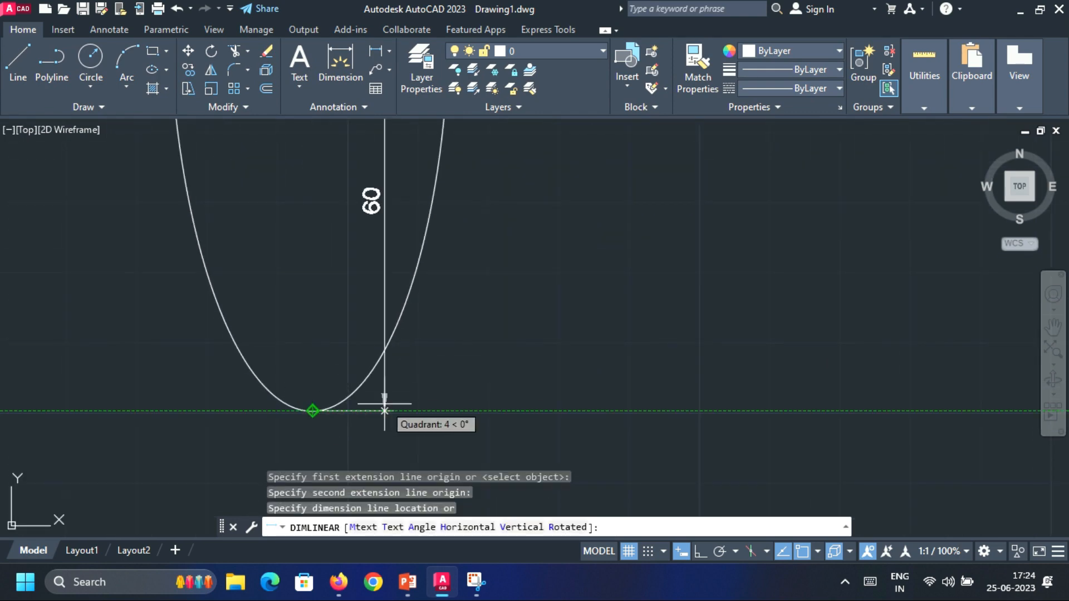
pyautogui.click(317, 409)
# Turn on Ortho mode and draw a center-based ellipse with both half-axes 30 mm, right of the first ellipse.
pyautogui.scroll(-3, 461, 419)
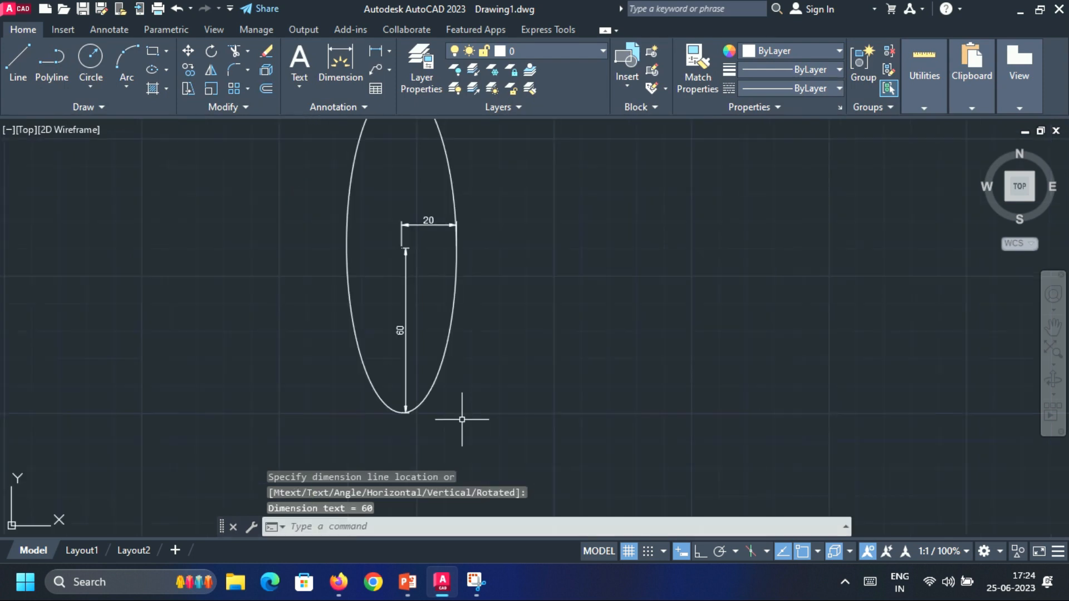
pyautogui.click(700, 552)
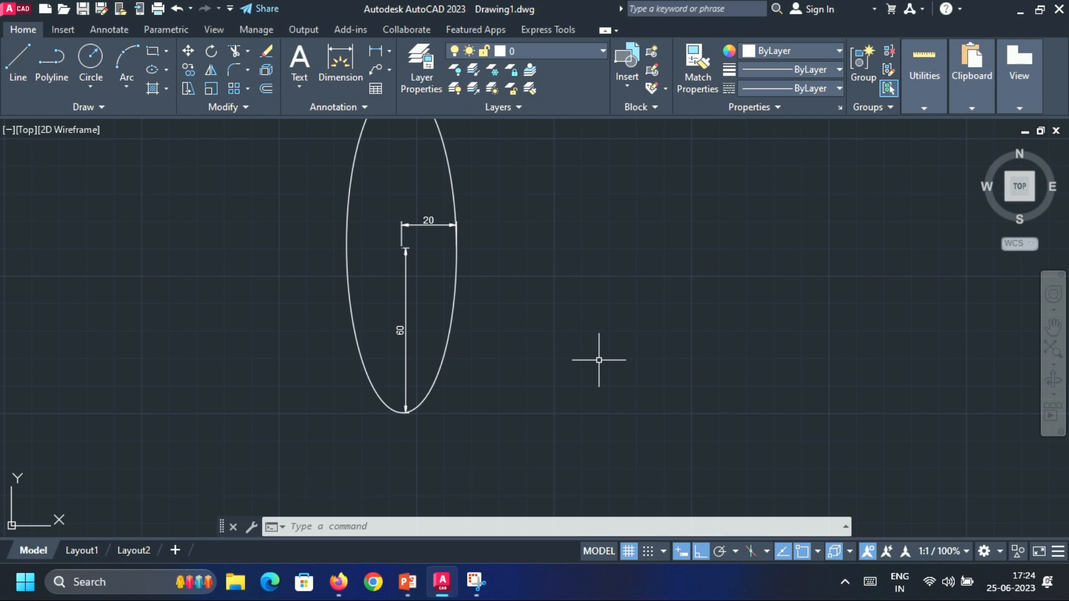
pyautogui.click(152, 69)
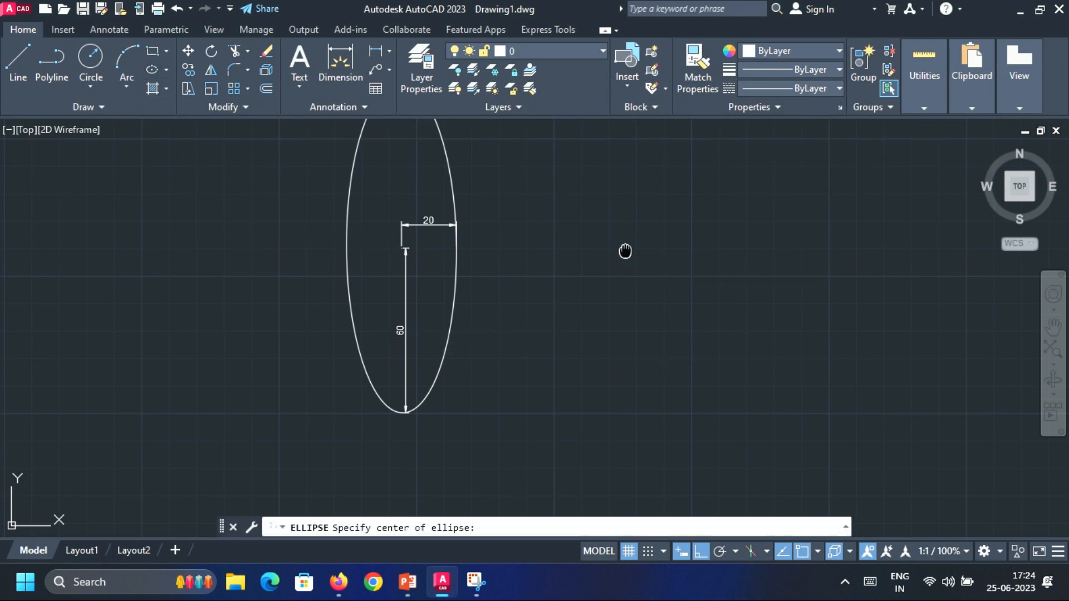
pyautogui.moveTo(625, 251)
pyautogui.mouseDown(button='middle')
pyautogui.moveTo(367, 358)
pyautogui.moveTo(370, 329)
pyautogui.mouseUp(button='middle')
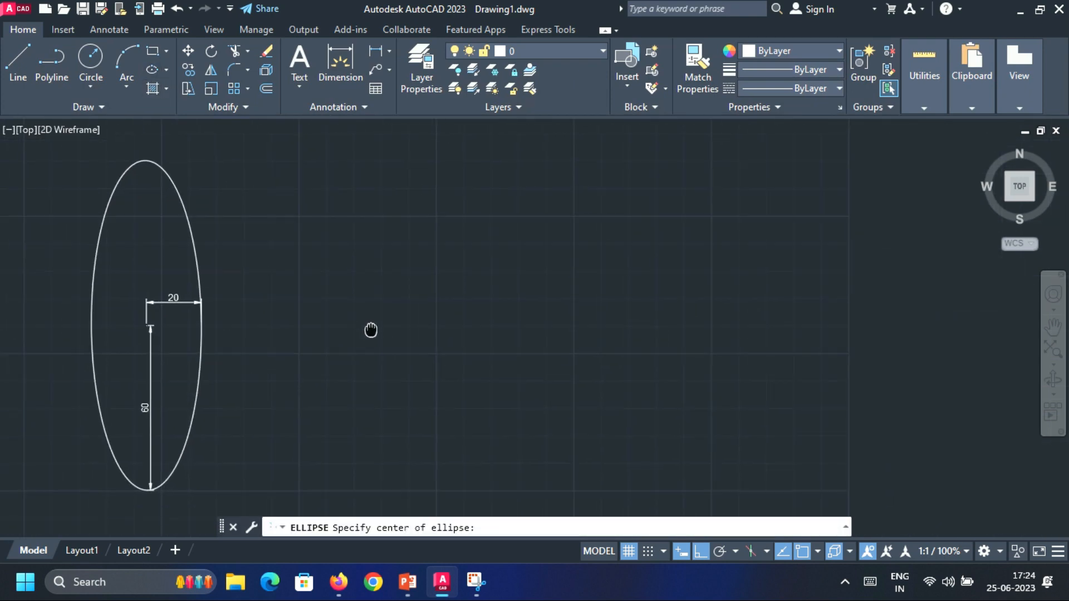
pyautogui.click(408, 303)
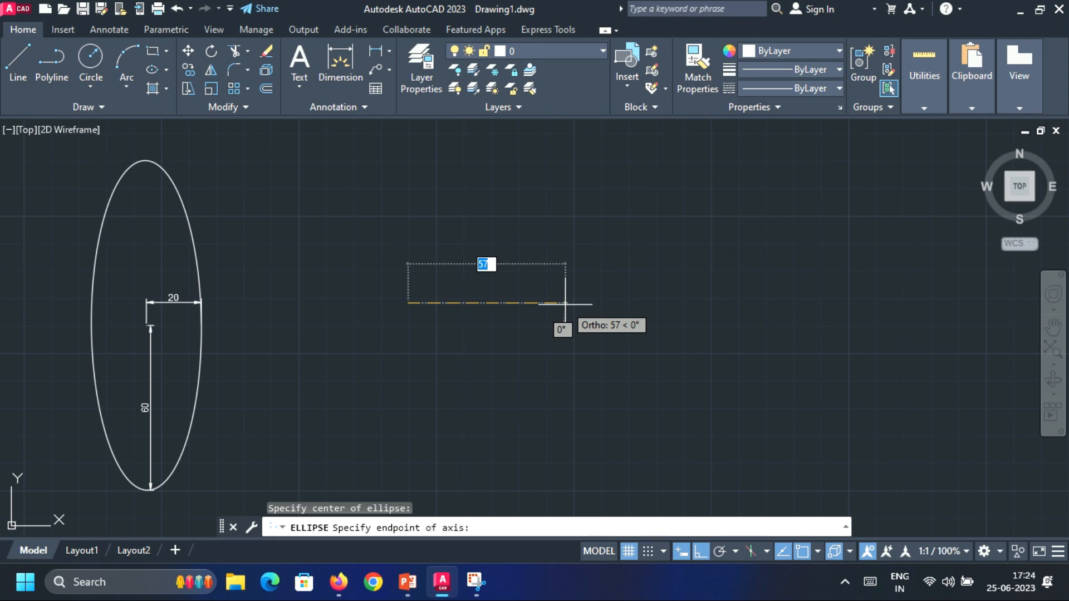
pyautogui.write('30')
pyautogui.press('Return')
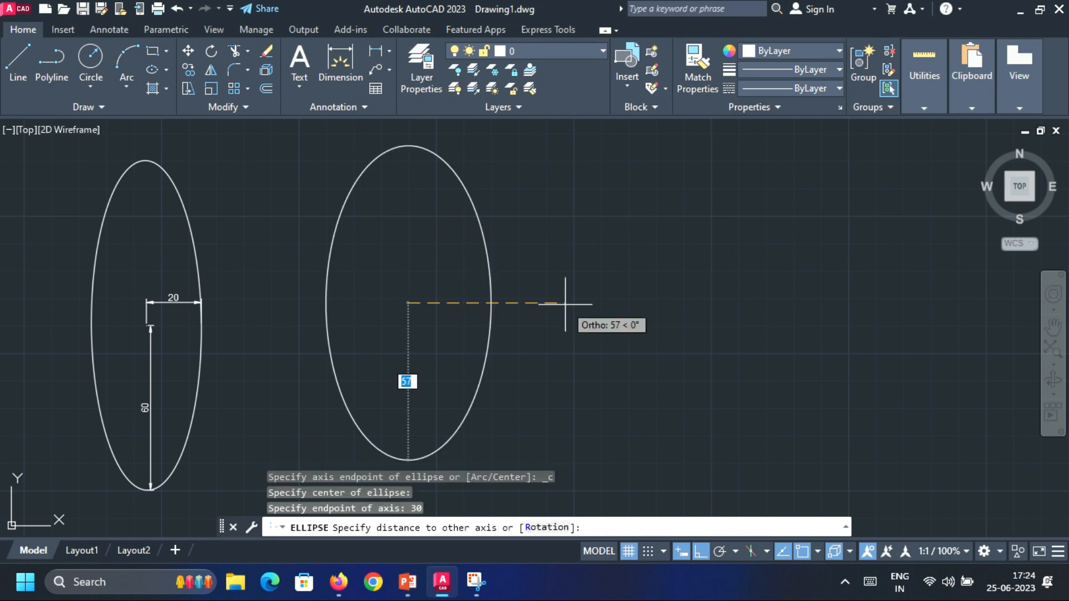
pyautogui.write('30')
pyautogui.press('Return')
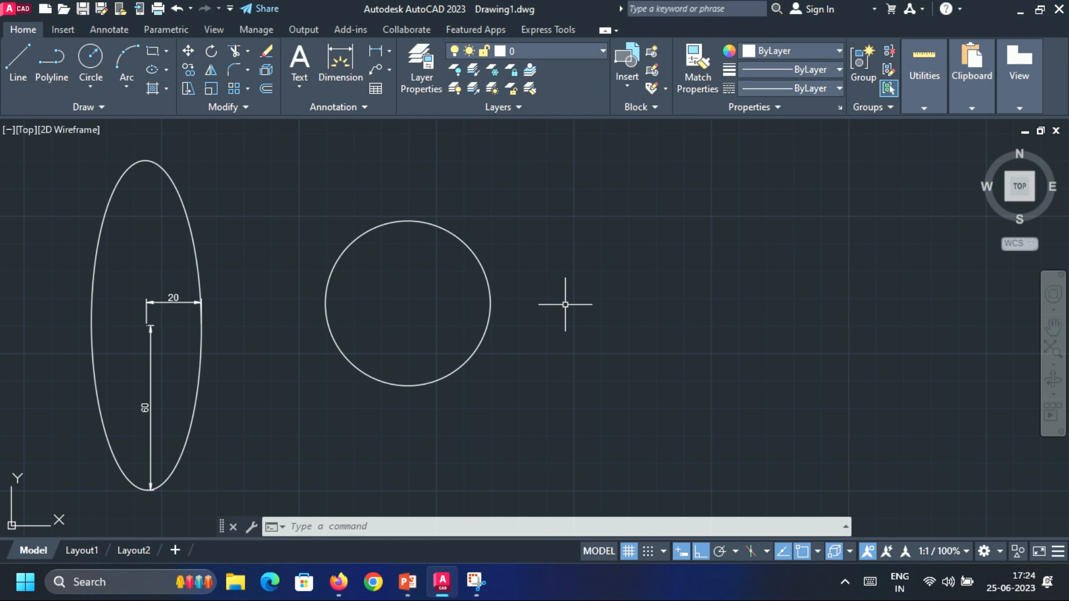
# Draw a horizontal line to the right of the round ellipse, level with its center.
pyautogui.click(166, 67)
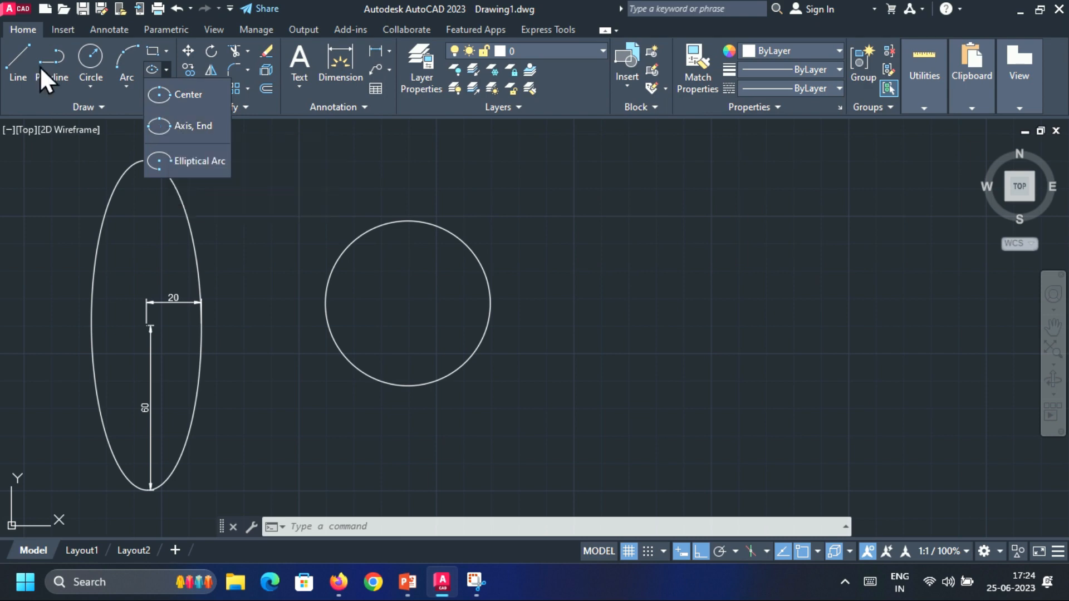
pyautogui.click(25, 60)
pyautogui.click(615, 304)
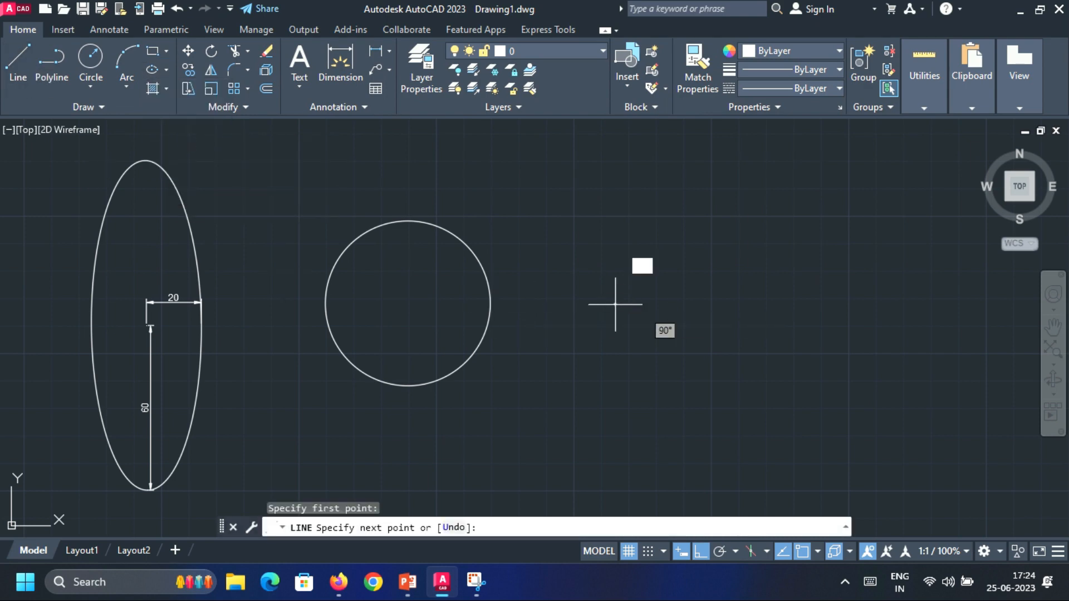
pyautogui.click(845, 305)
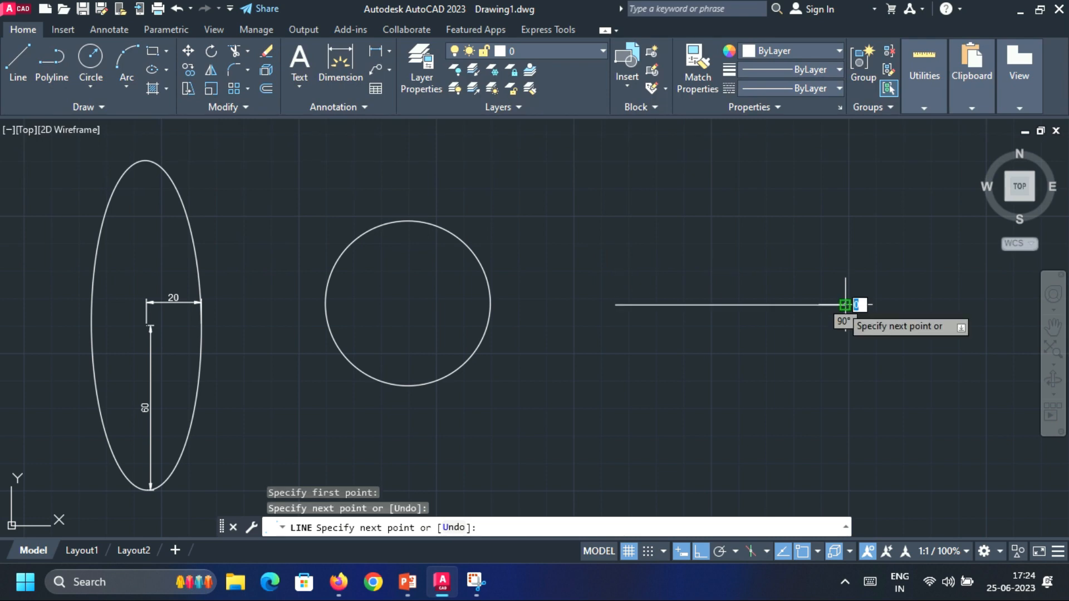
pyautogui.press('Escape')
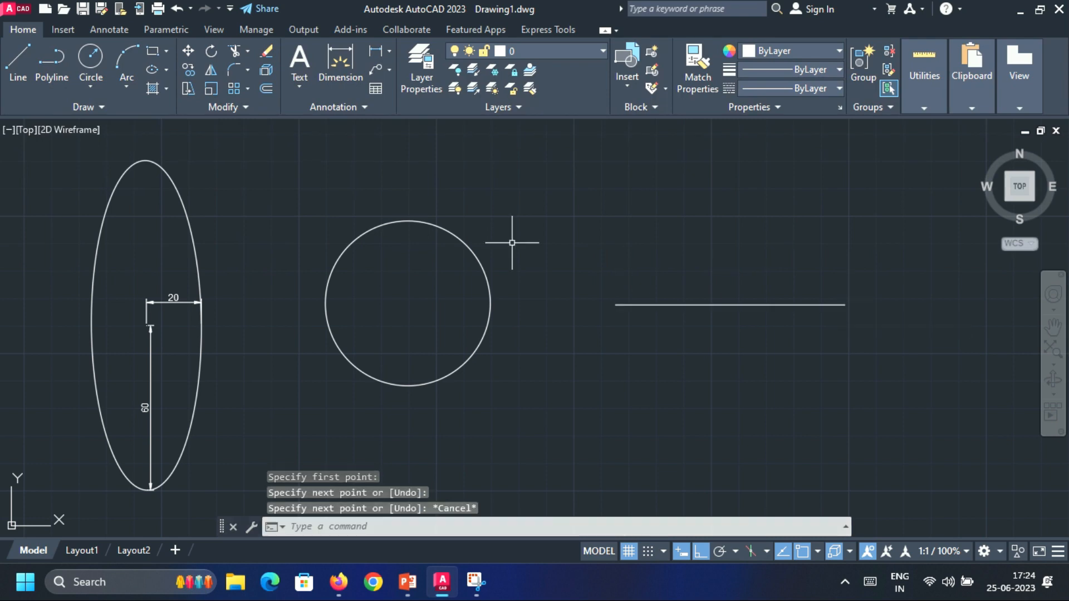
# Draw an Axis, End ellipse using the horizontal line's two endpoints as one axis and 30 mm as the other half-axis.
pyautogui.click(166, 69)
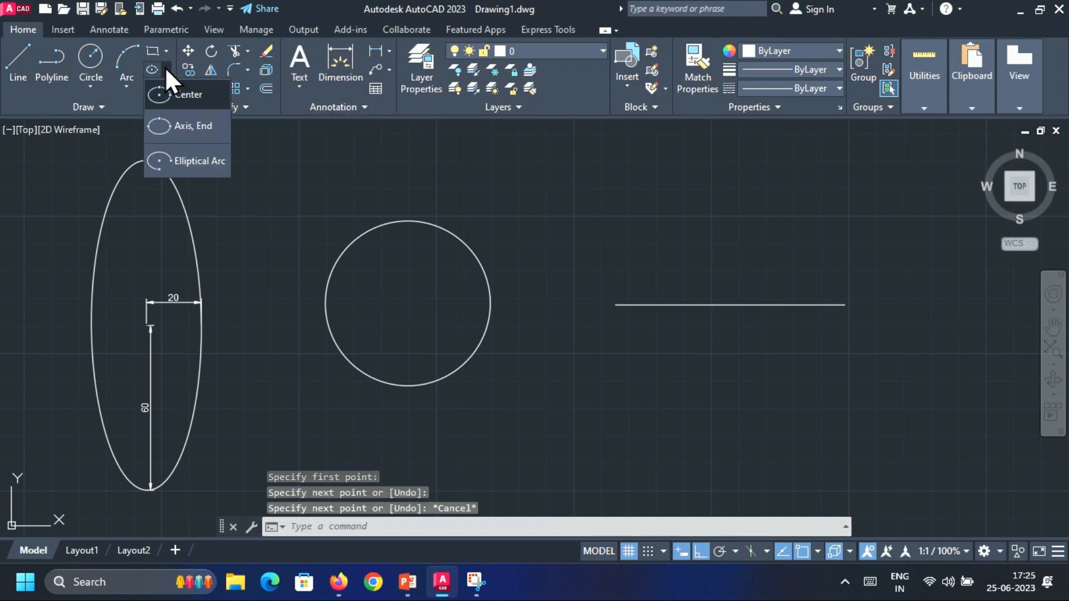
pyautogui.click(172, 121)
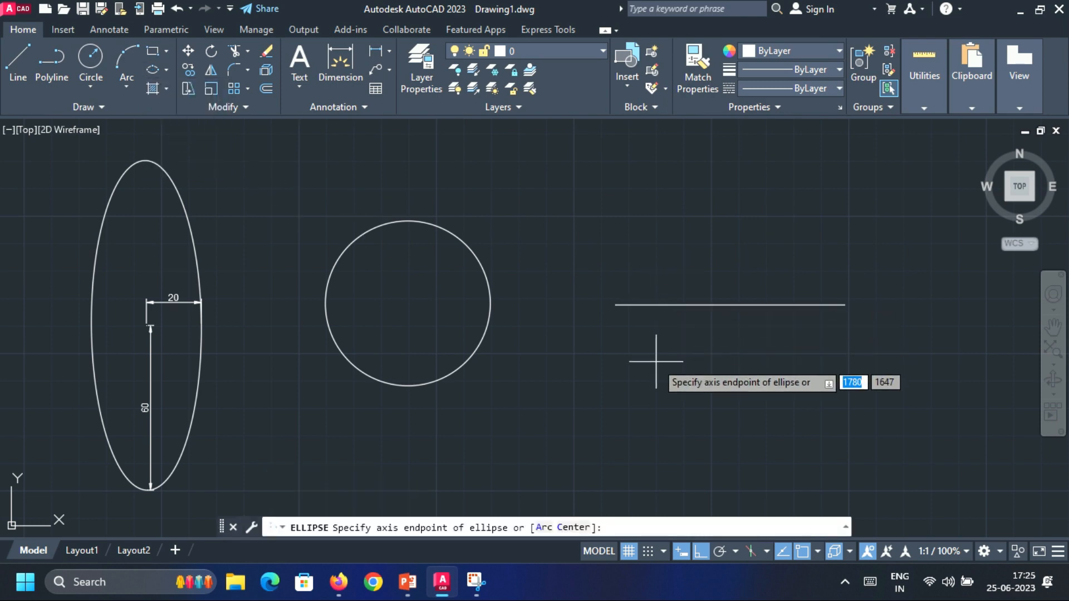
pyautogui.click(615, 304)
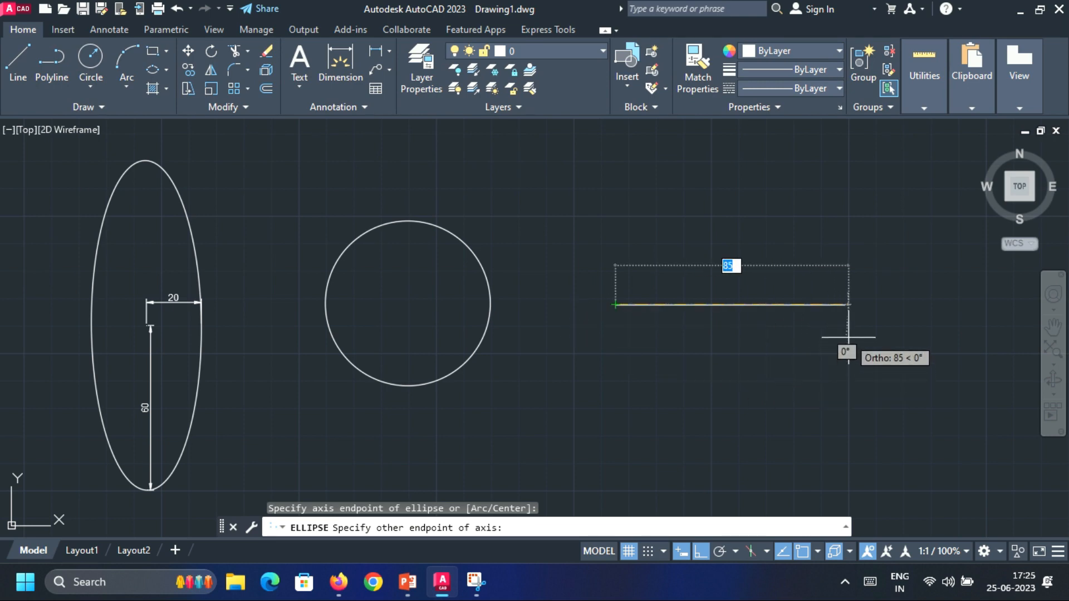
pyautogui.click(845, 305)
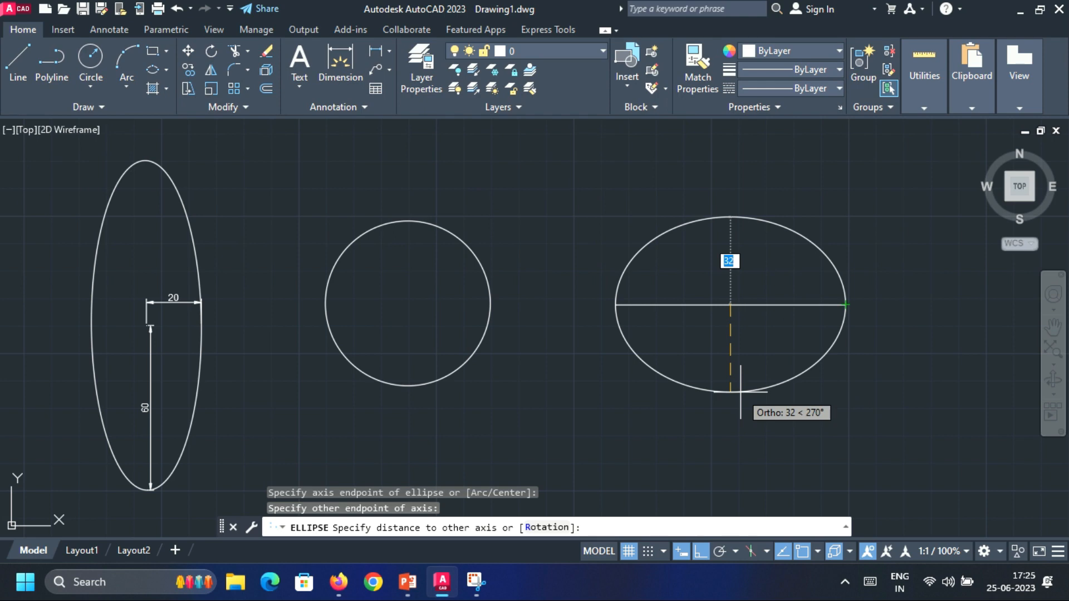
pyautogui.write('30')
pyautogui.press('Return')
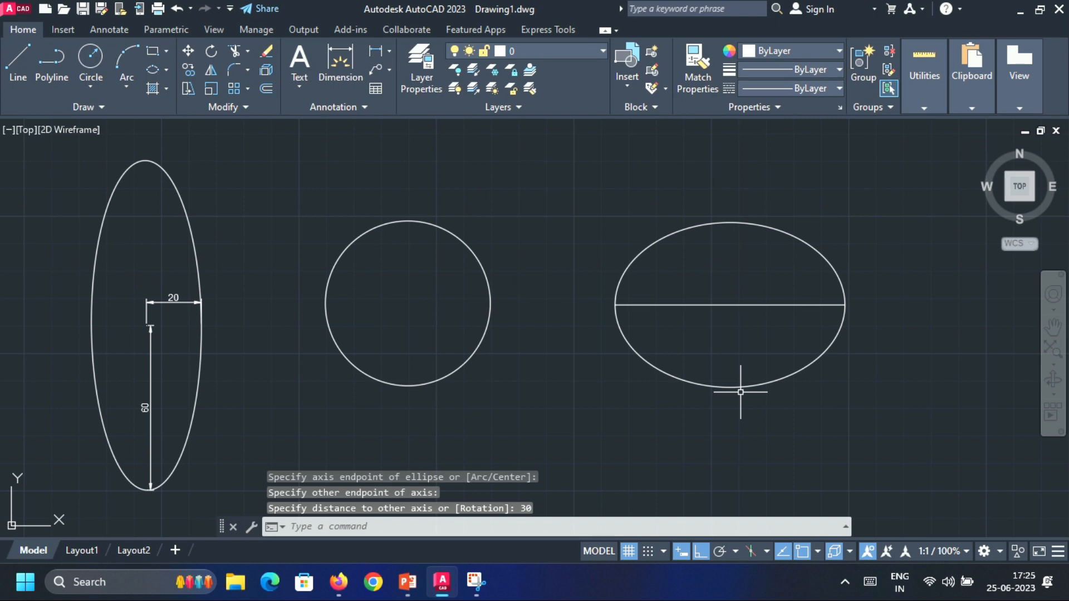
# Draw another Axis, End ellipse below and between the two shapes, with a horizontal half-axis of about 36 mm and a vertical half-axis of 40 mm.
pyautogui.click(165, 70)
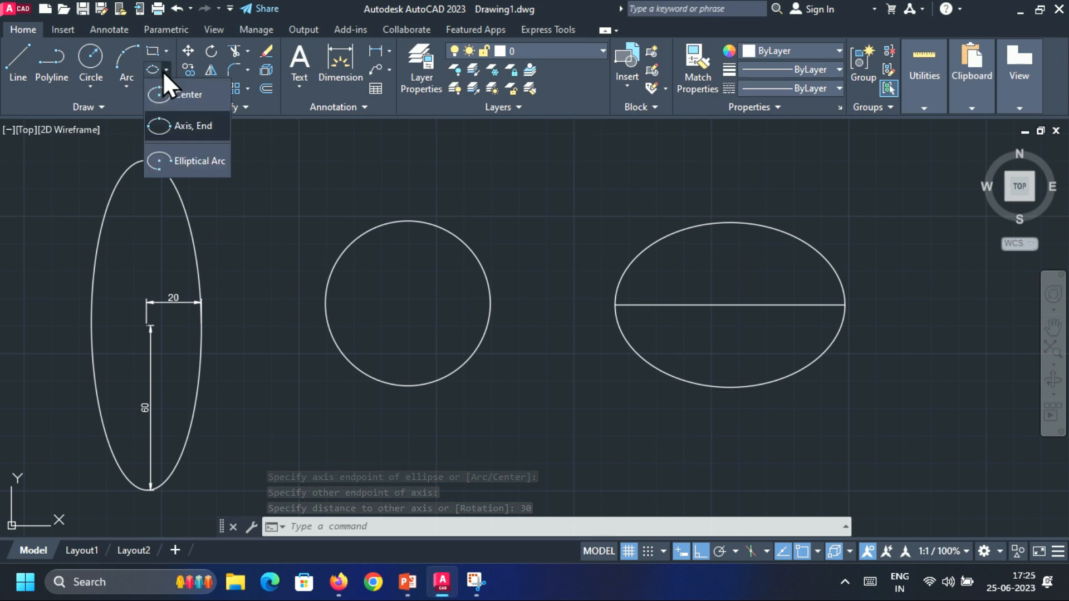
pyautogui.click(170, 119)
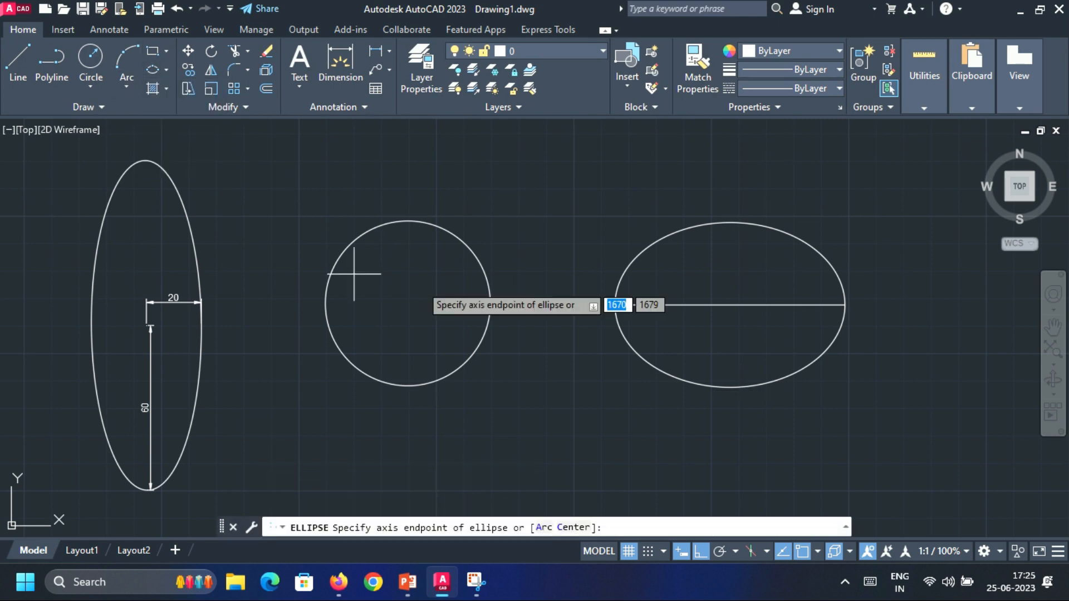
pyautogui.moveTo(484, 411); pyautogui.dragTo(273, 347, button='middle')
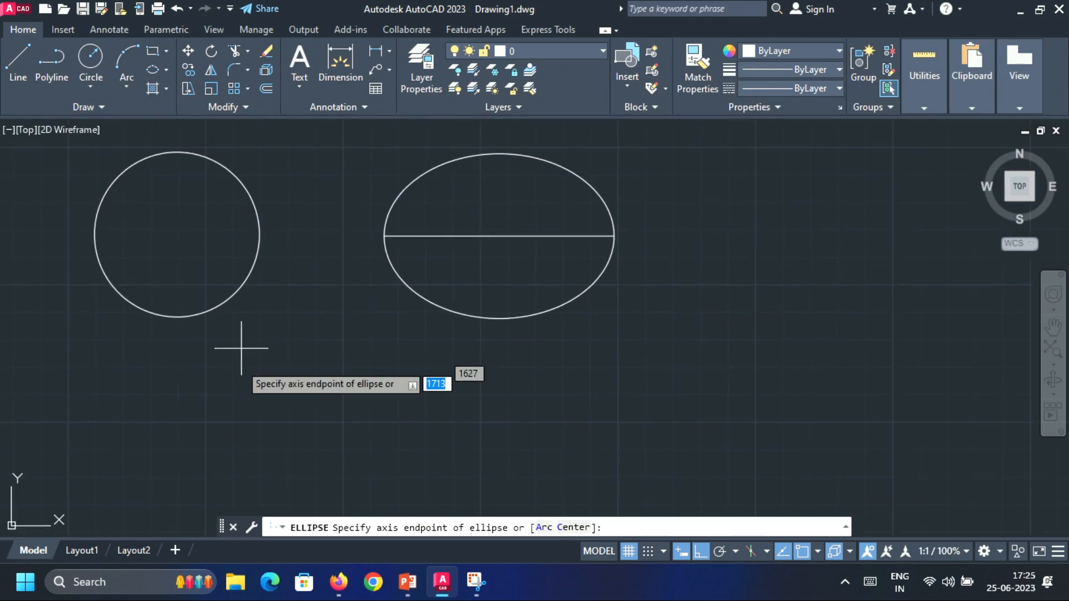
pyautogui.click(251, 384)
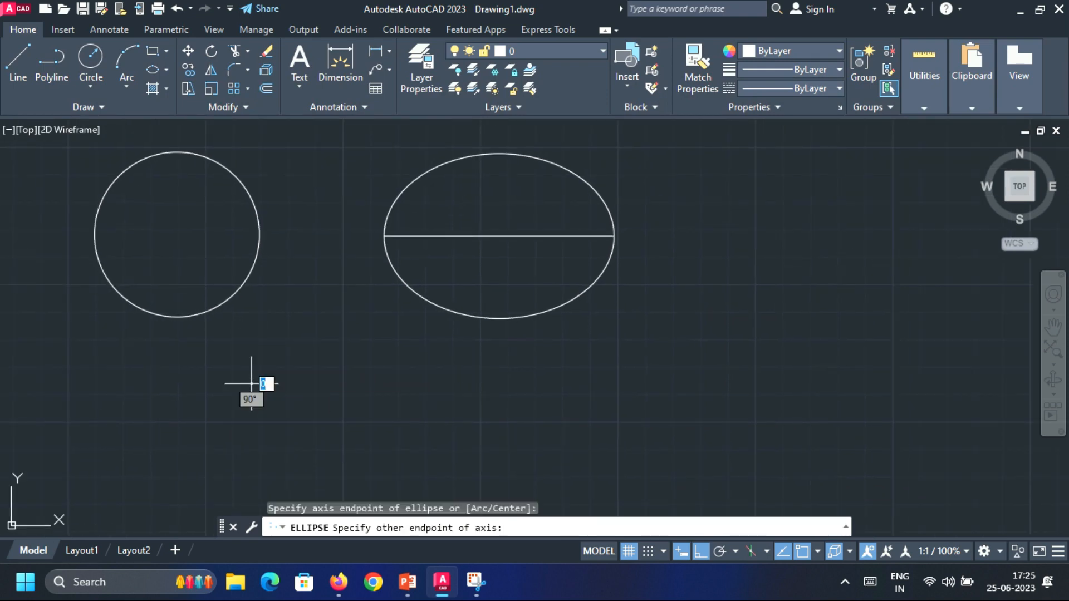
pyautogui.click(448, 383)
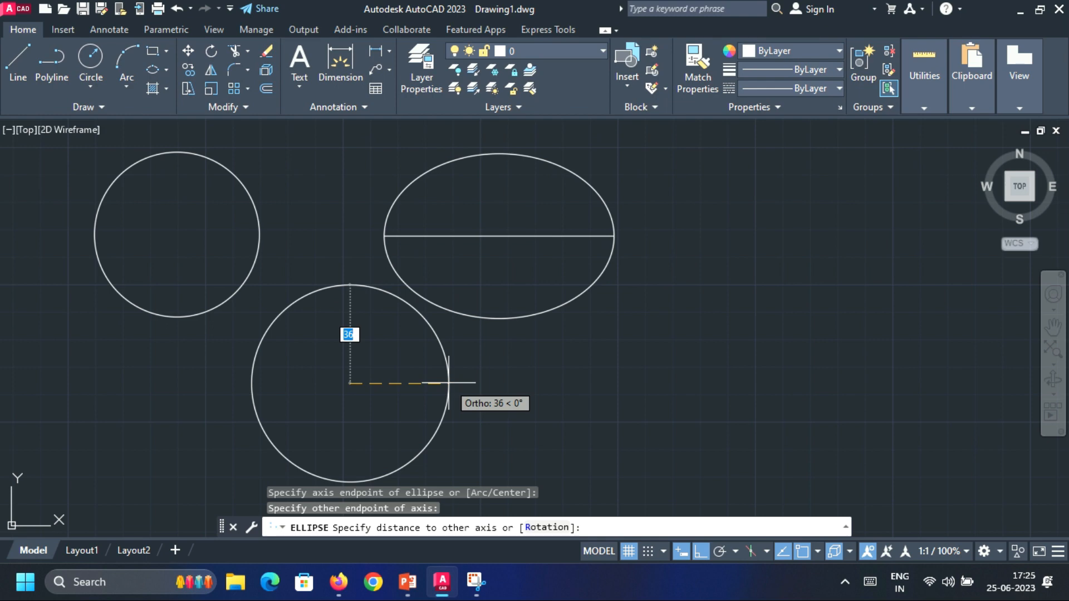
pyautogui.write('40')
pyautogui.press('Return')
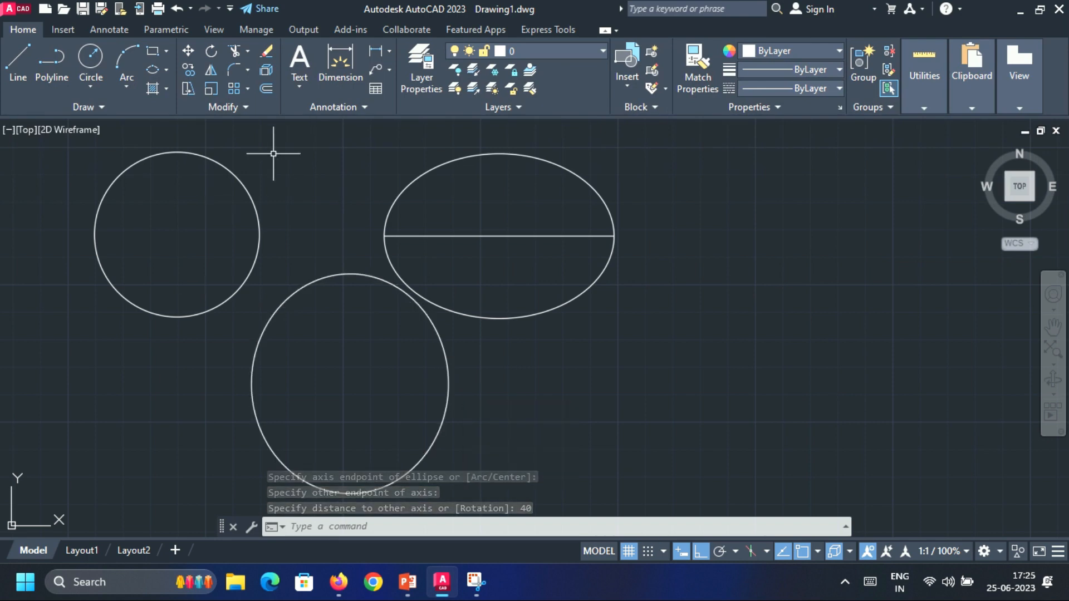
pyautogui.click(171, 71)
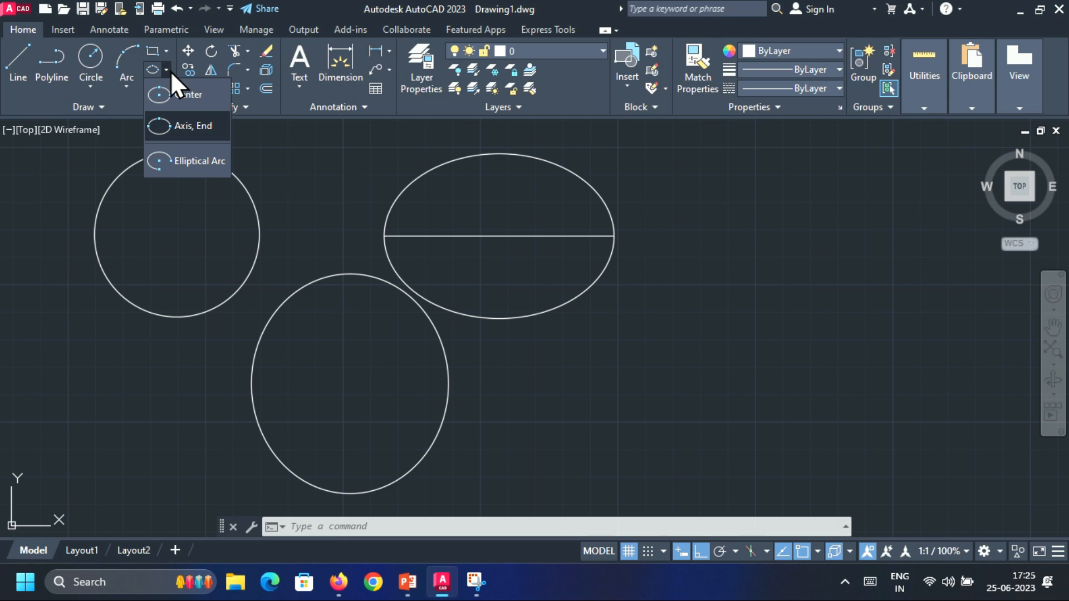
pyautogui.click(179, 156)
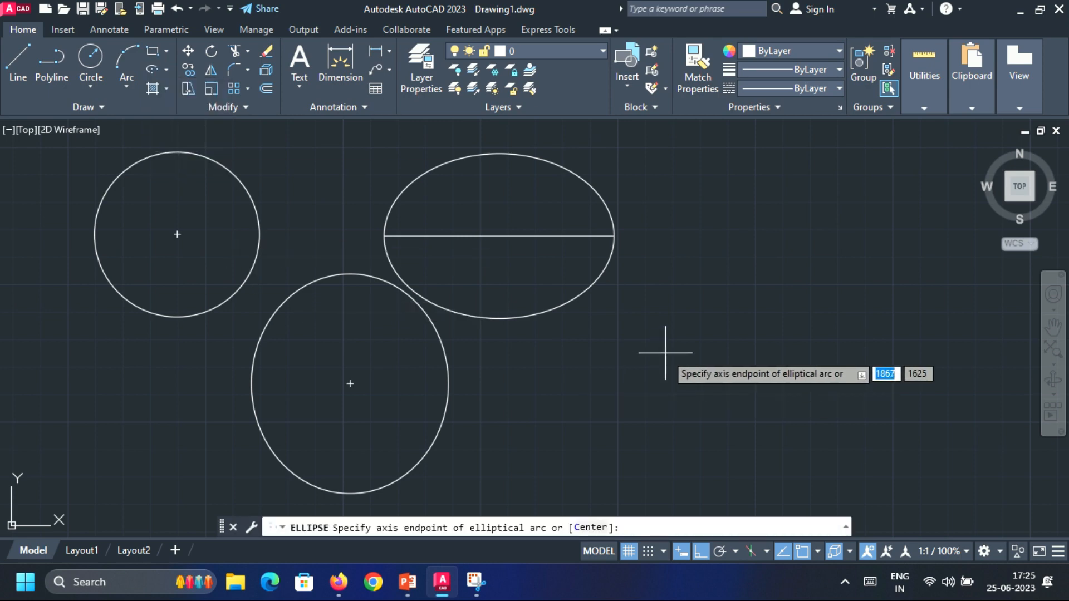
pyautogui.moveTo(665, 353); pyautogui.dragTo(356, 354, button='middle')
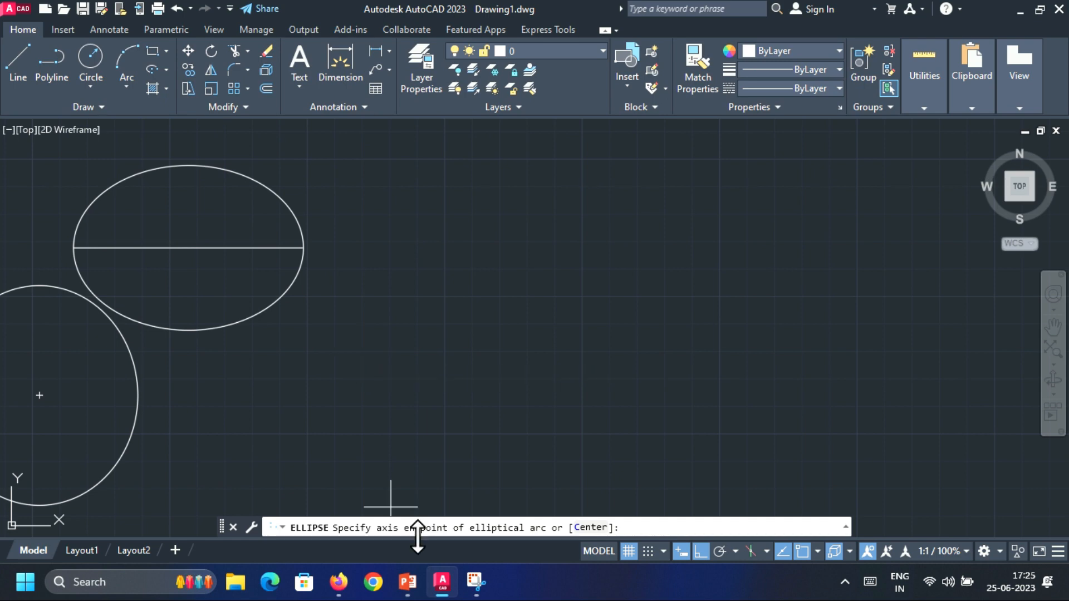
pyautogui.click(590, 528)
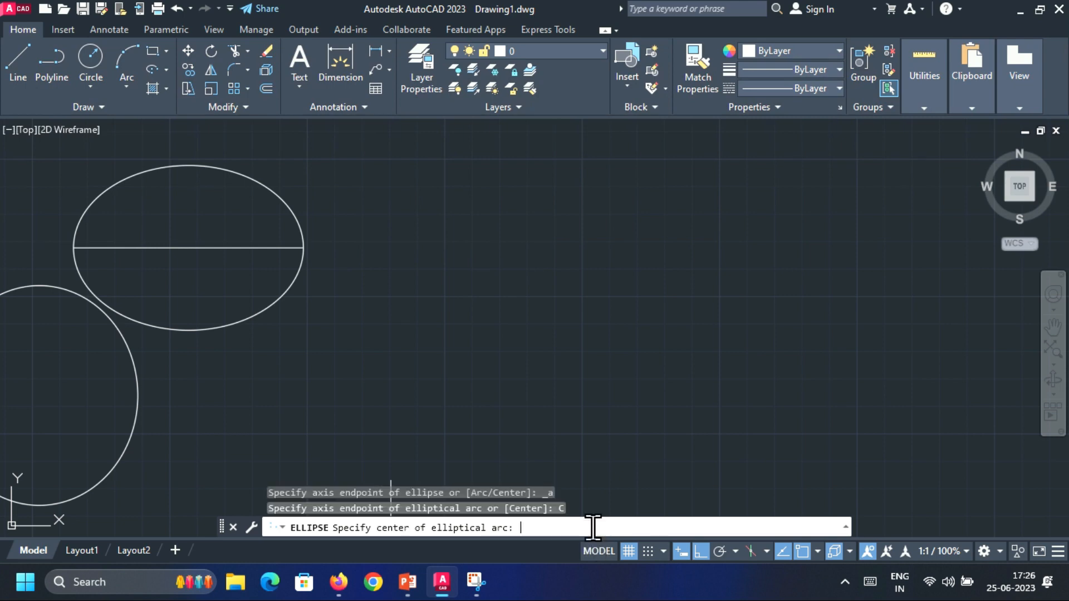
pyautogui.click(431, 339)
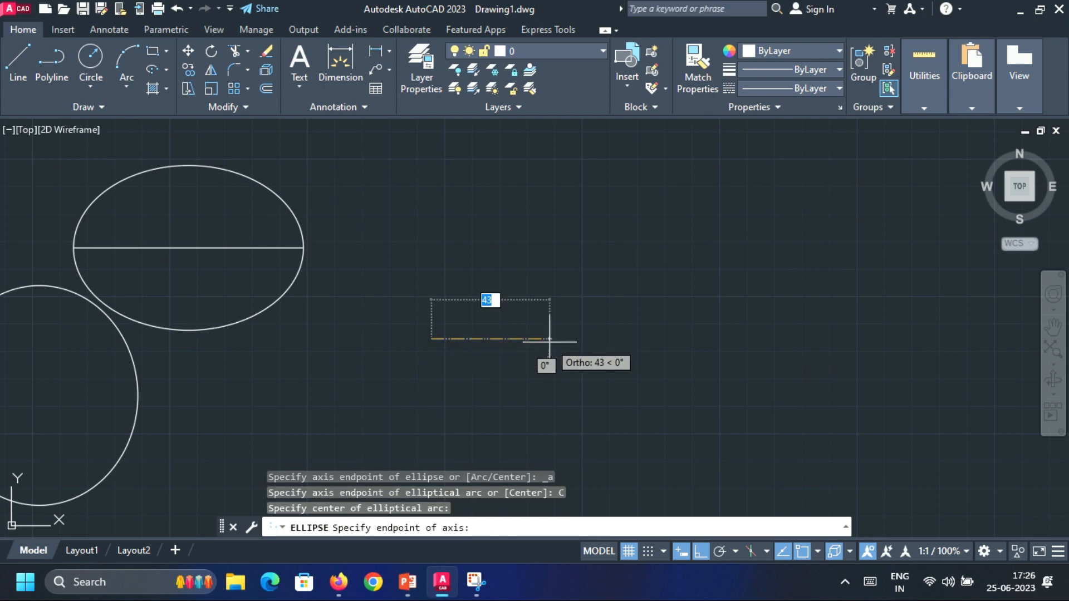
pyautogui.write('40')
pyautogui.press('Return')
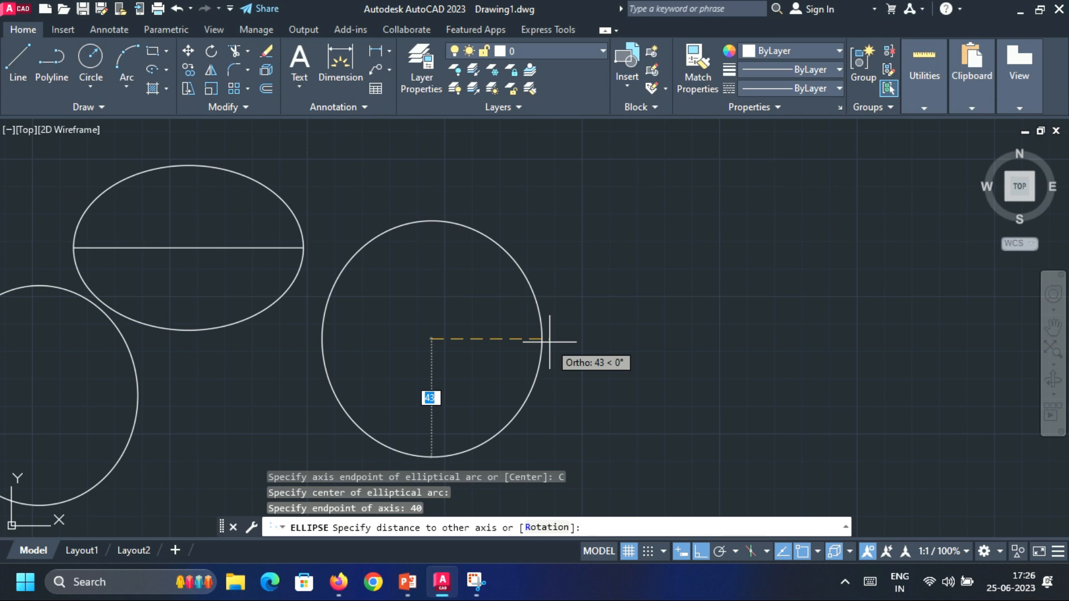
pyautogui.write('60')
pyautogui.press('Return')
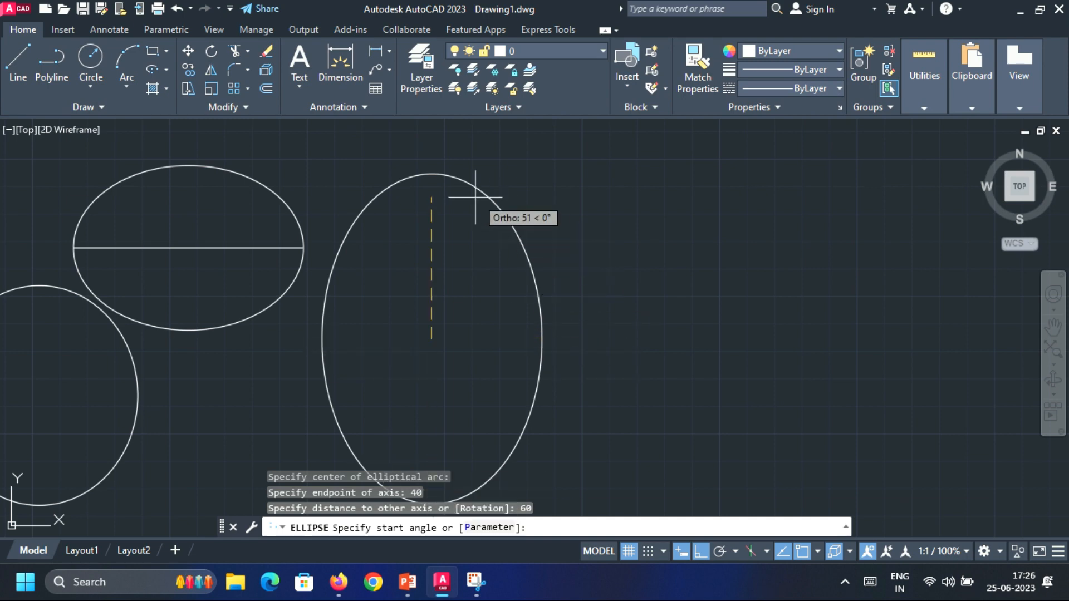
pyautogui.write('90')
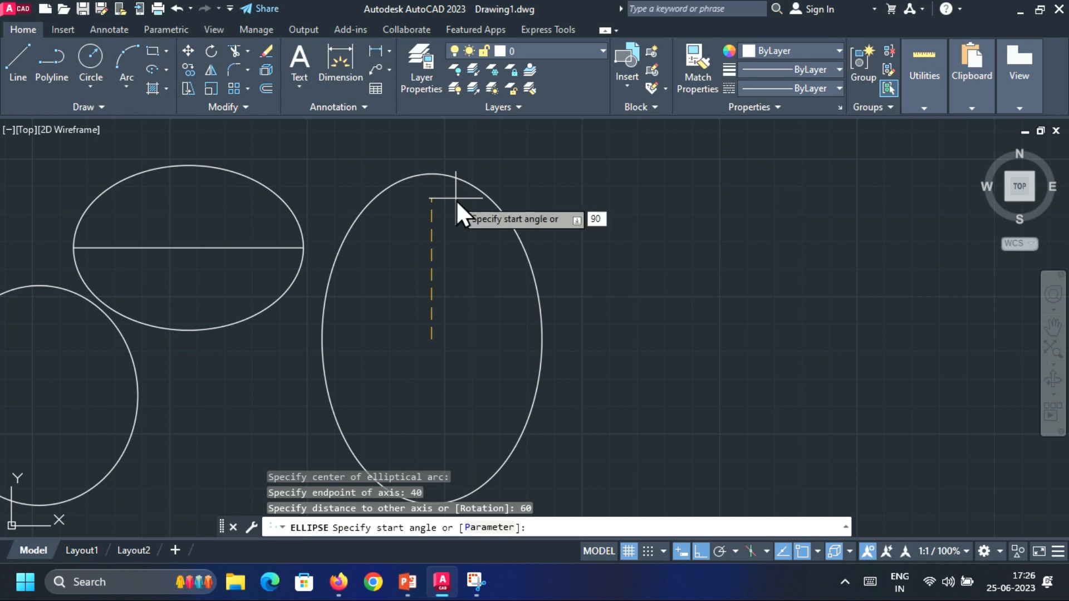
pyautogui.press('Return')
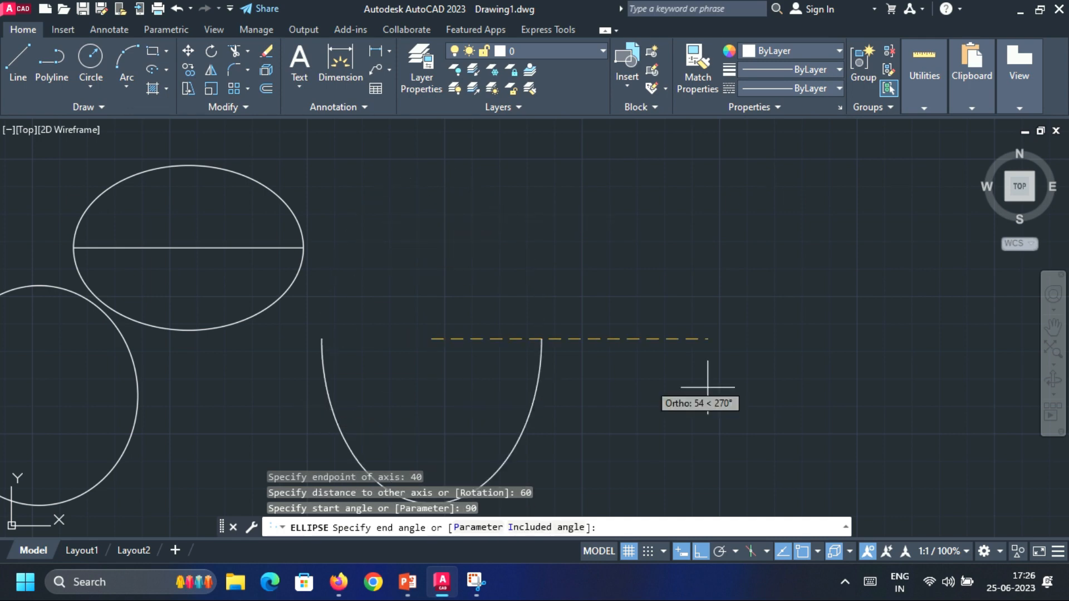
pyautogui.click(701, 552)
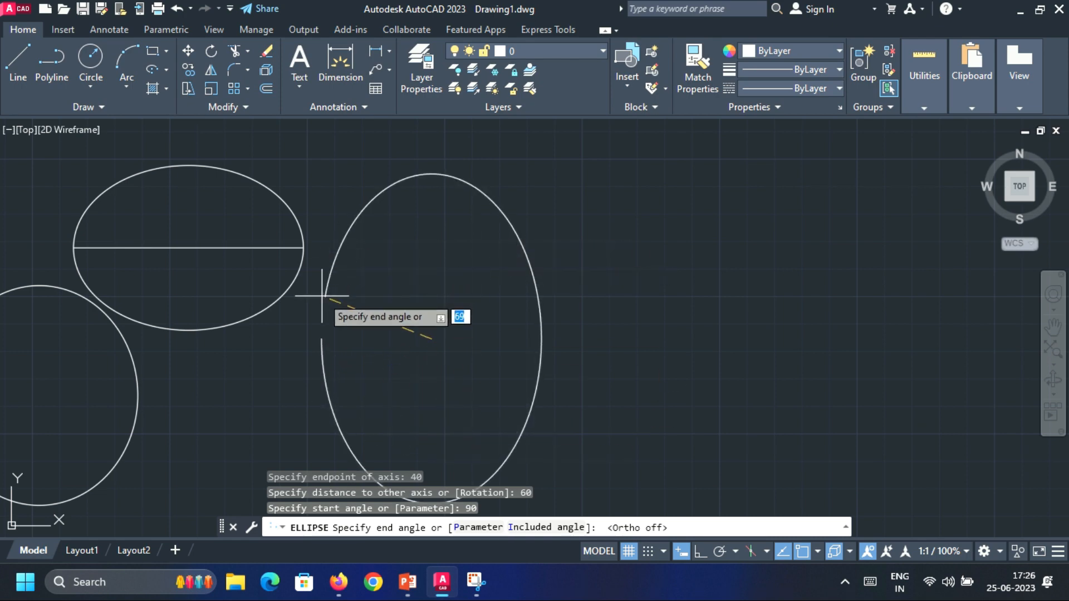
pyautogui.press('Escape')
# Draw a vertical line 100 mm long in the empty area right of the ellipses, with Ortho mode on.
pyautogui.click(21, 62)
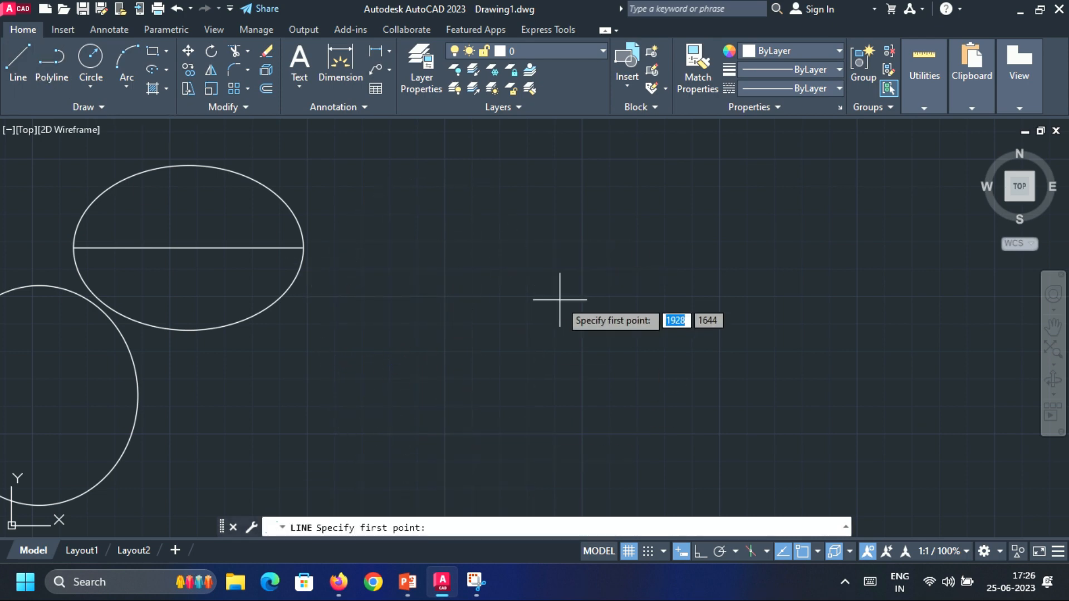
pyautogui.click(586, 206)
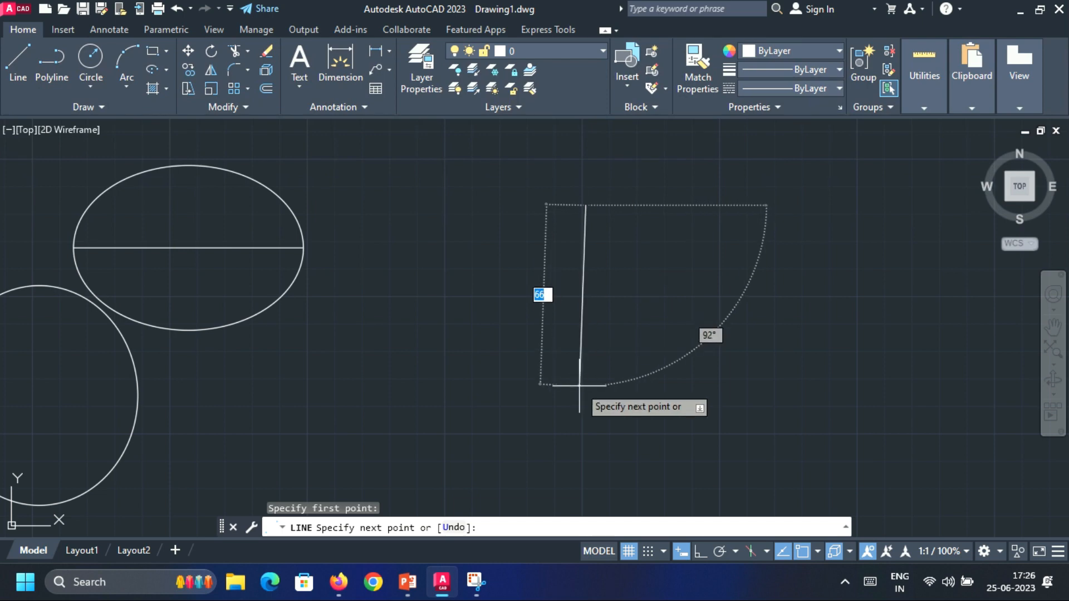
pyautogui.click(696, 549)
pyautogui.write('1')
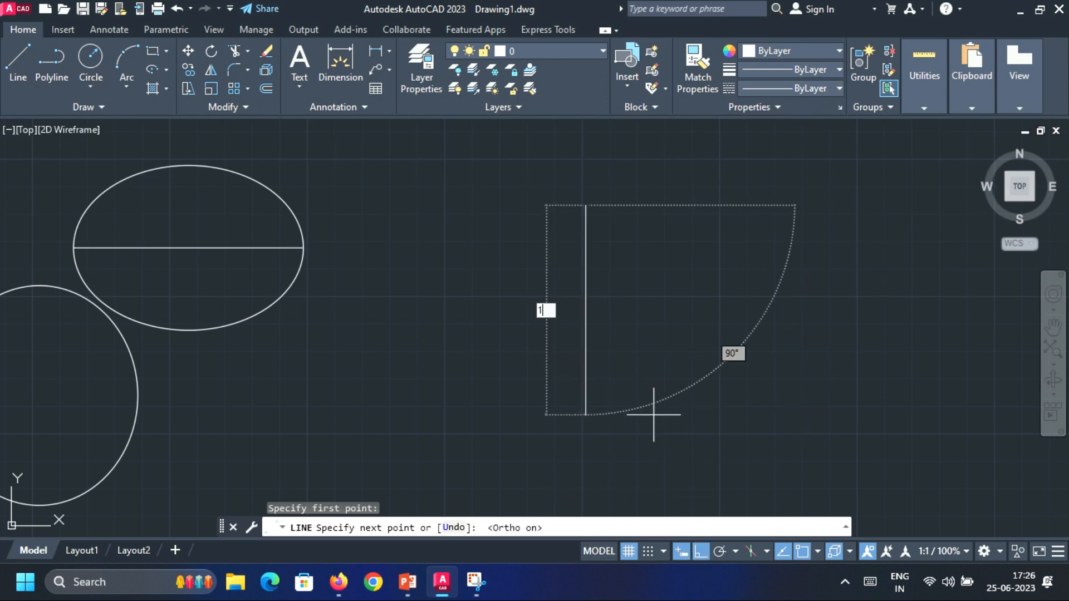
pyautogui.write('00')
pyautogui.press('Return')
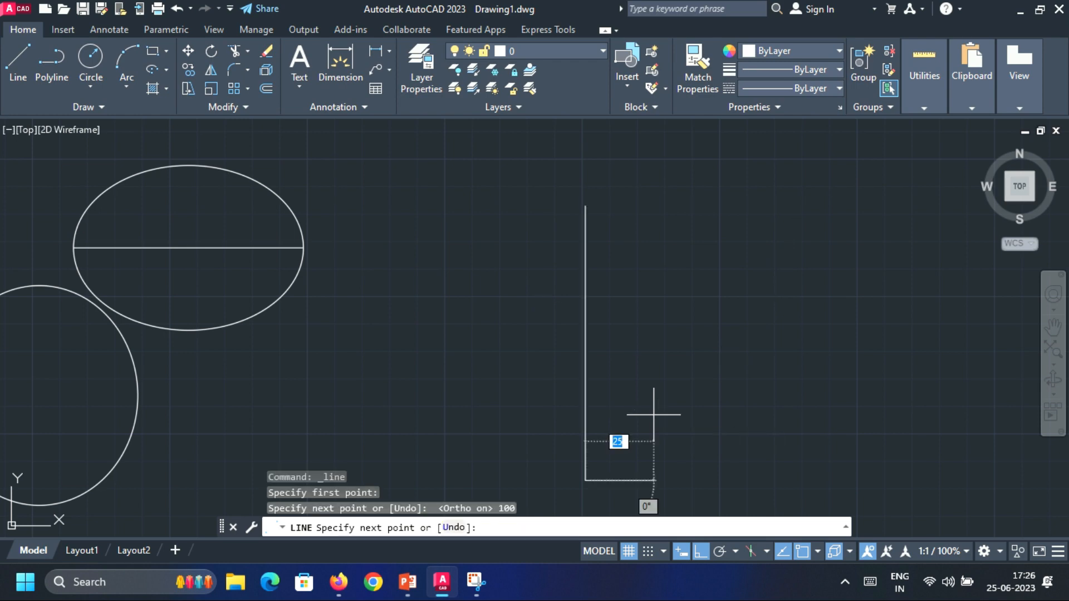
pyautogui.press('Escape')
# Complete a cross with lines from the vertical line's midpoint 50 mm to the left, then 100 mm back to the right.
pyautogui.click(12, 49)
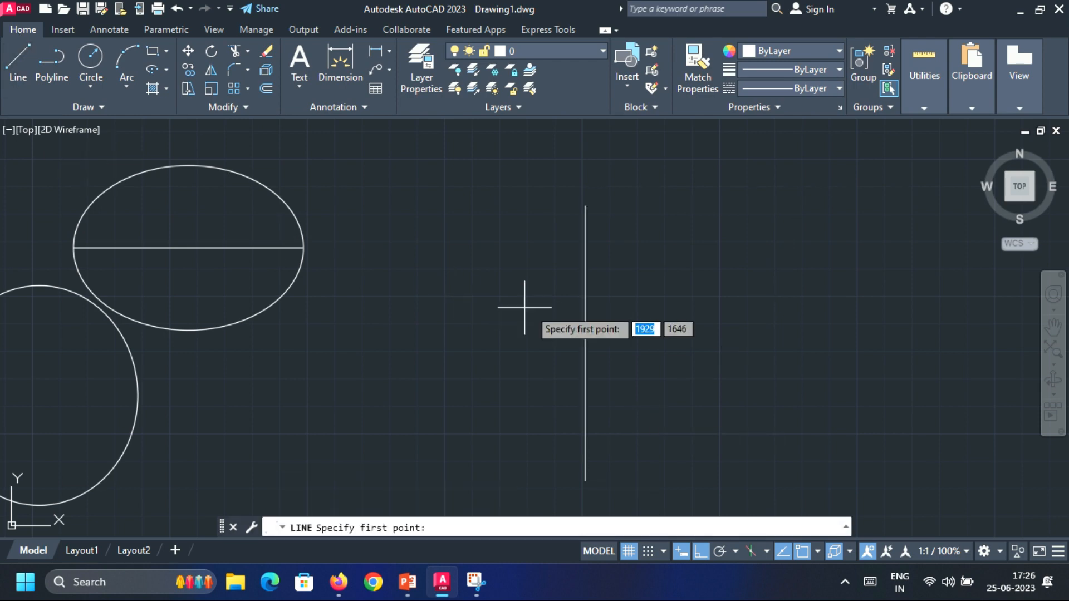
pyautogui.click(585, 342)
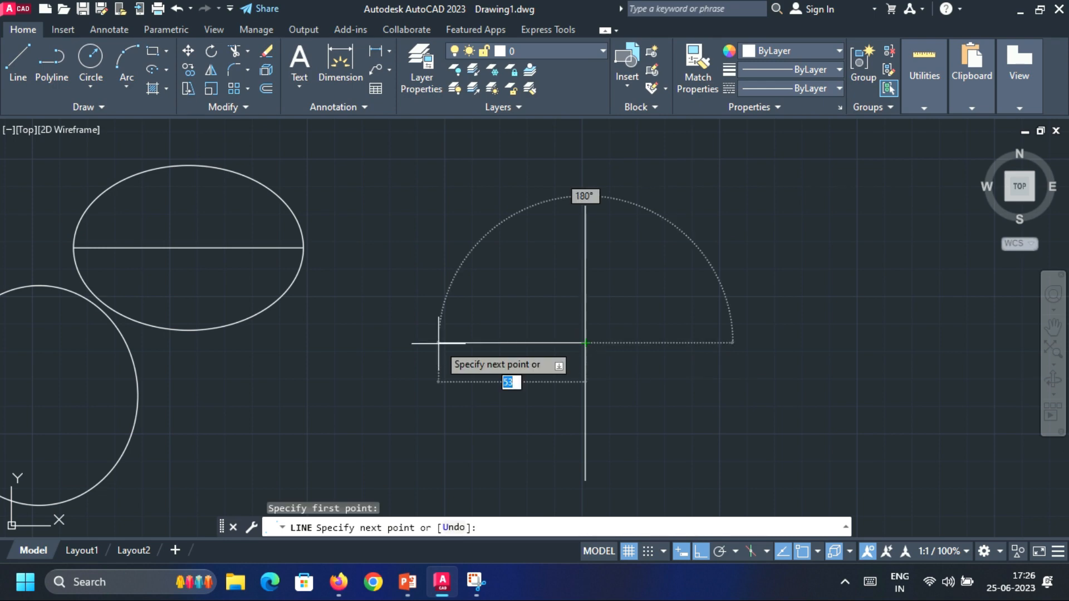
pyautogui.write('50')
pyautogui.press('Return')
pyautogui.write('1')
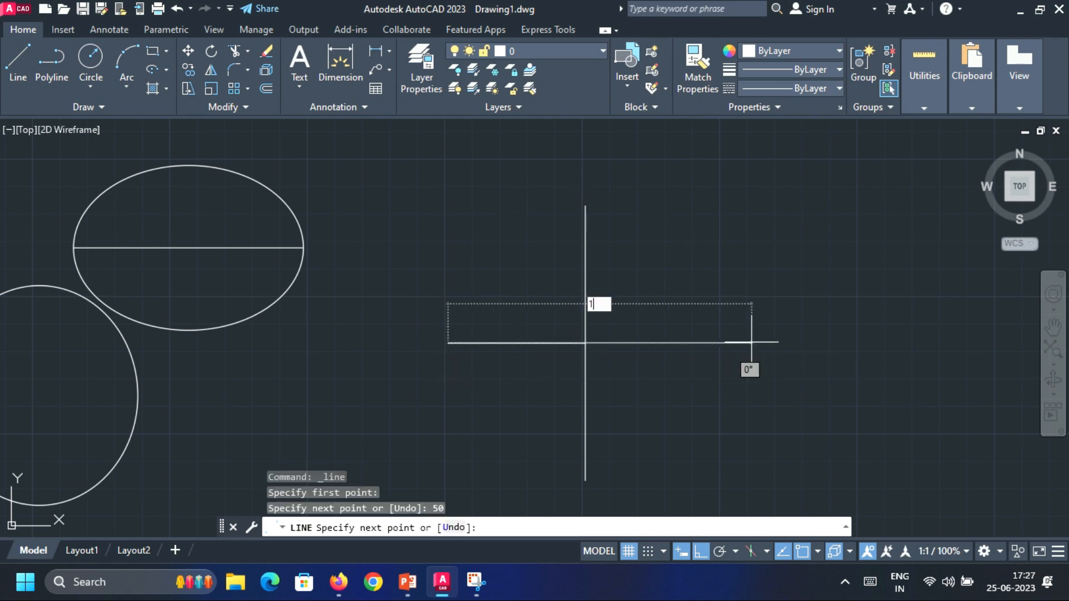
pyautogui.write('00')
pyautogui.press('Return')
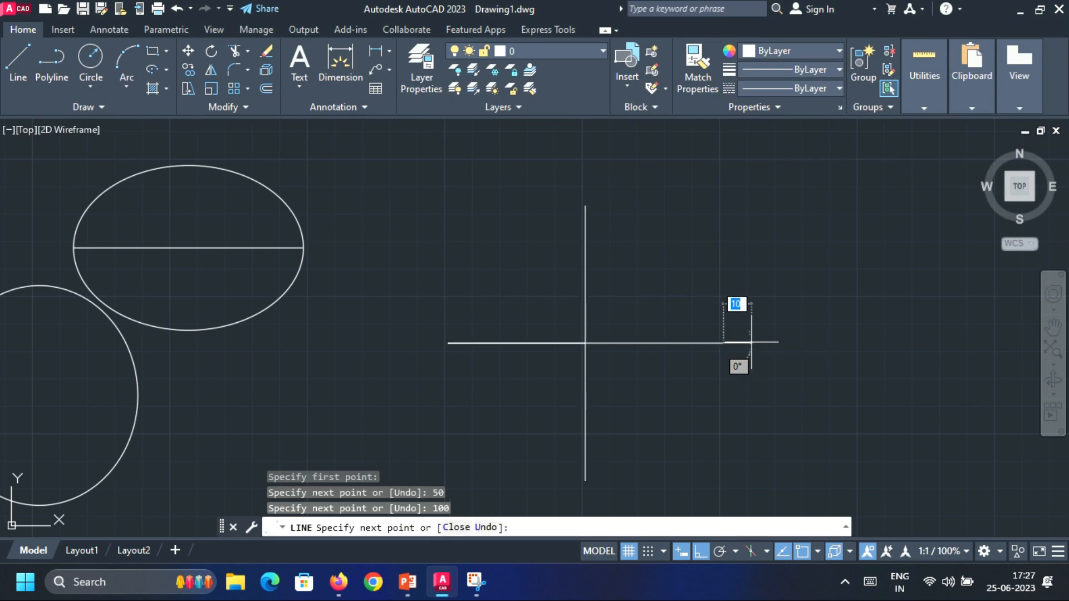
pyautogui.press('Escape')
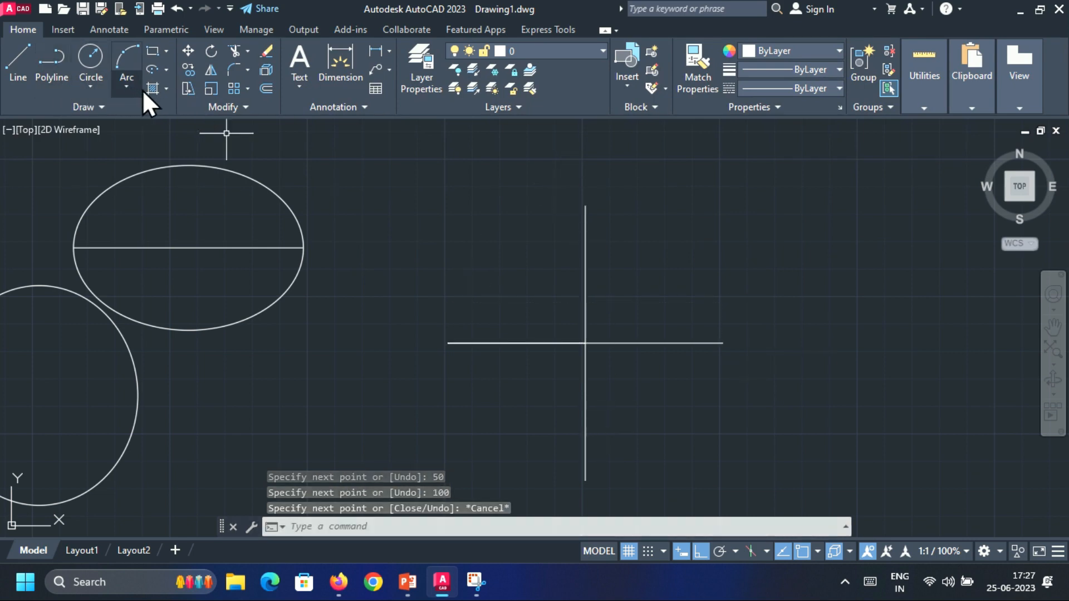
# Draw an elliptical arc using the horizontal line's endpoints and the vertical line's upper end as axes, from 180° to 270°, with Ortho mode off.
pyautogui.click(165, 69)
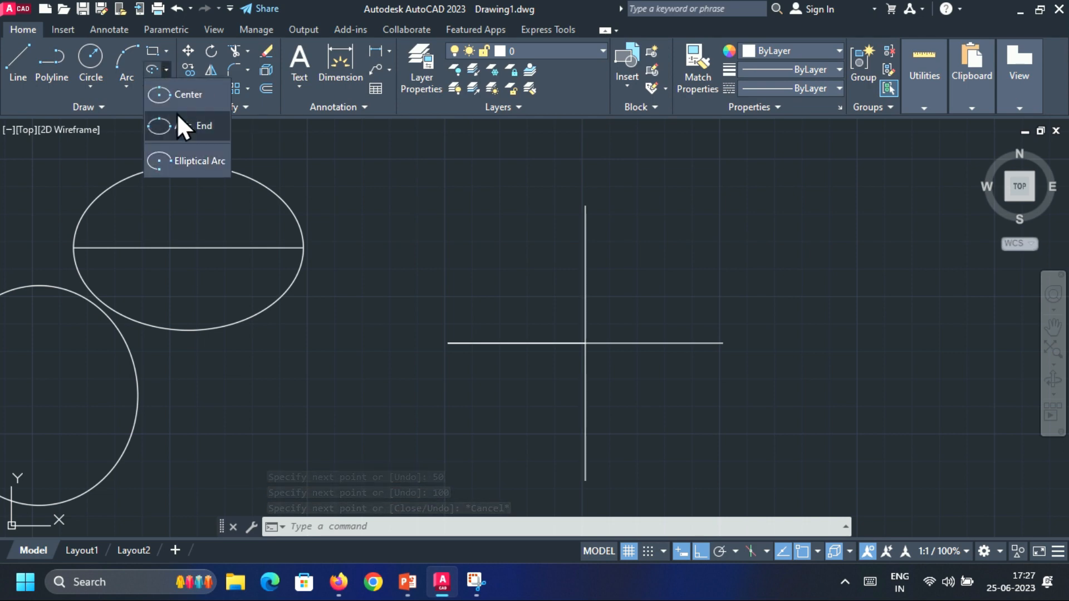
pyautogui.click(179, 156)
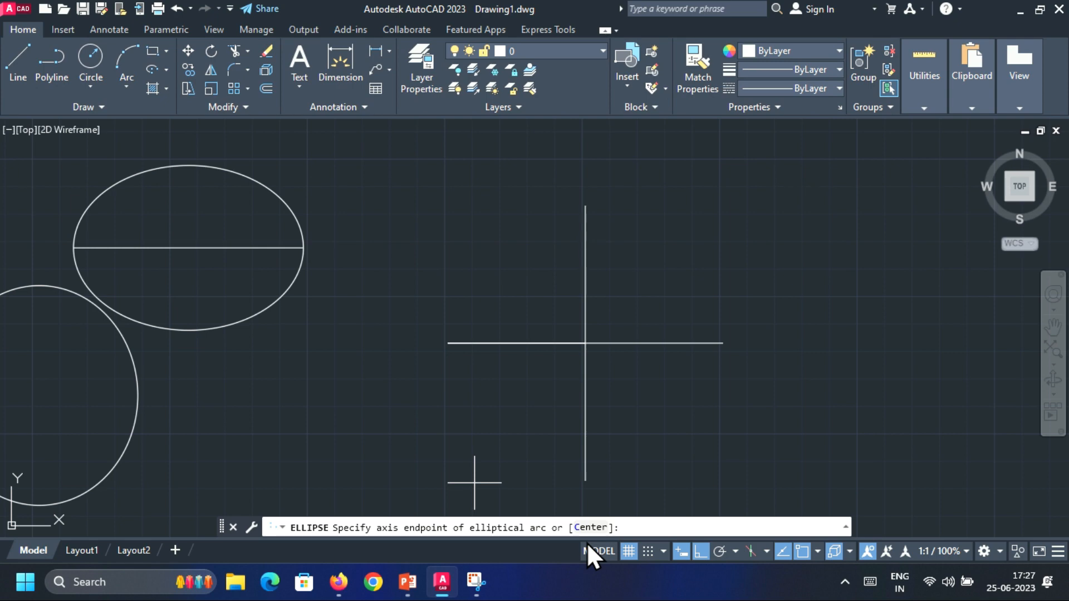
pyautogui.click(448, 343)
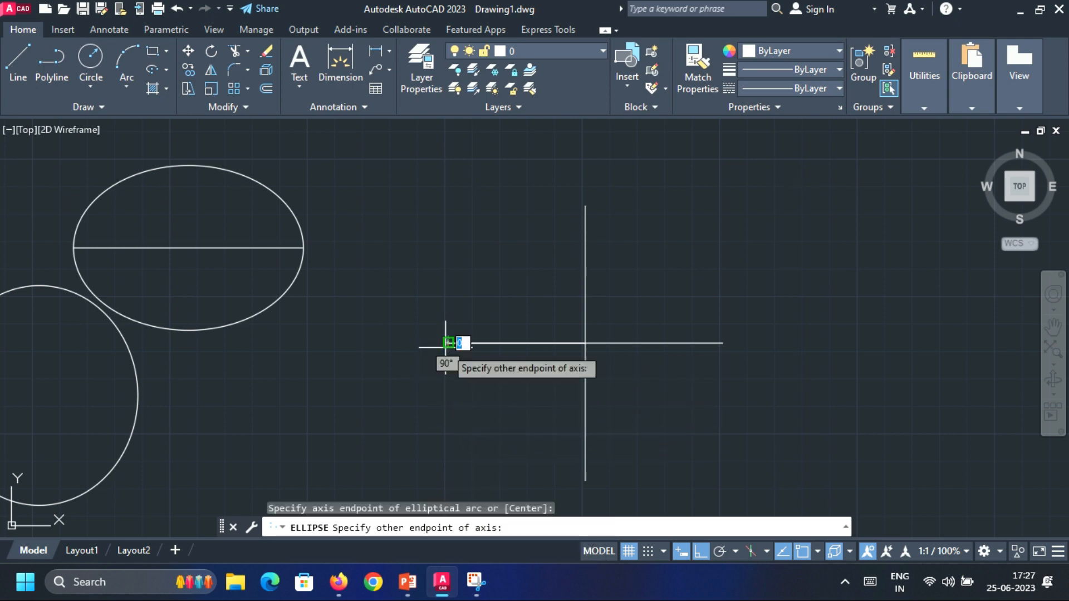
pyautogui.click(723, 343)
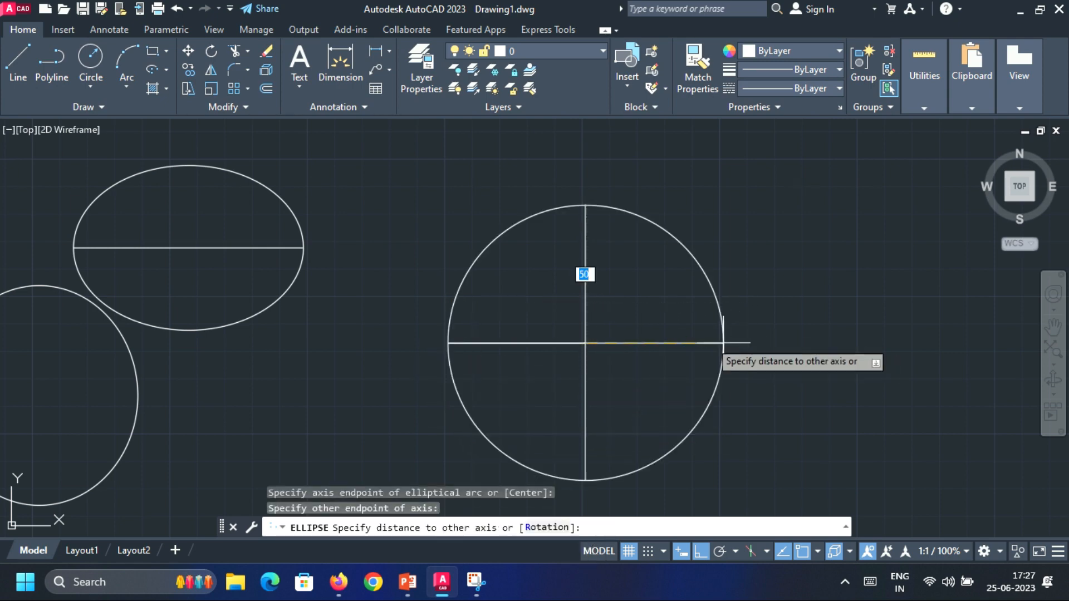
pyautogui.click(585, 206)
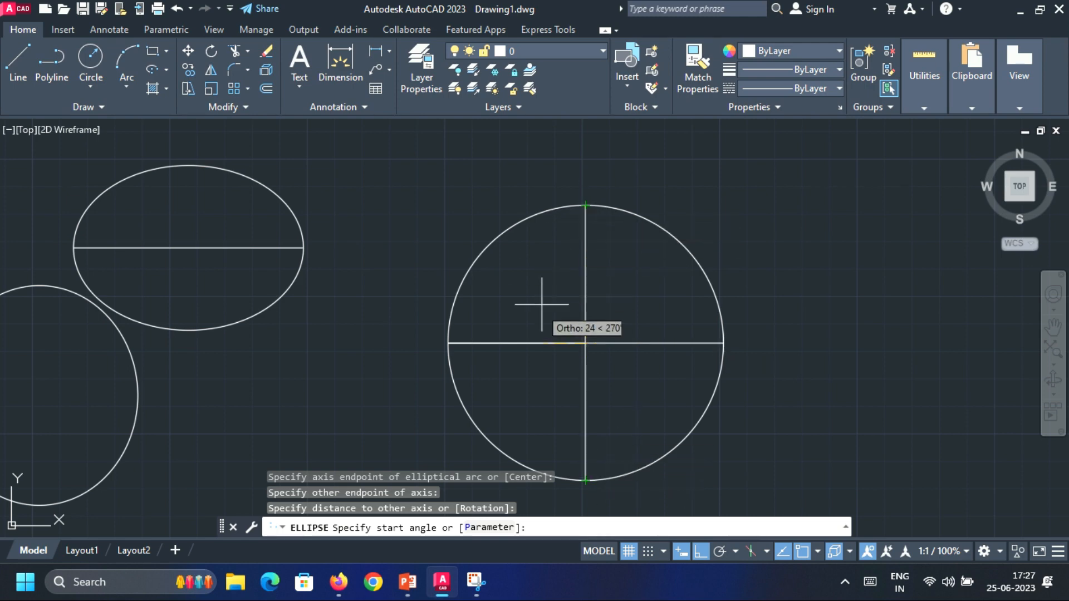
pyautogui.click(697, 550)
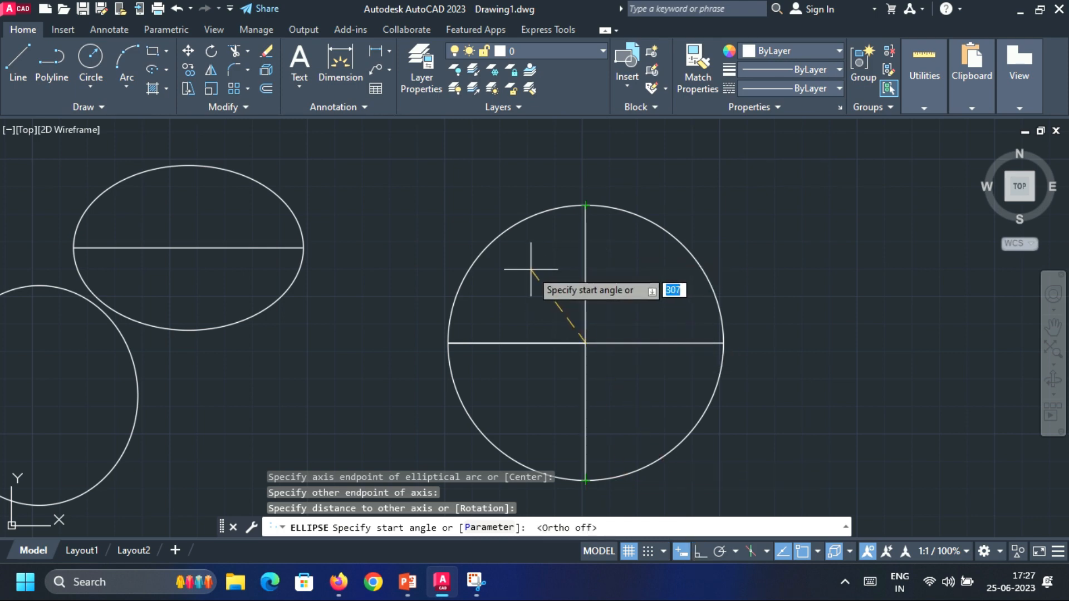
pyautogui.write('180')
pyautogui.press('Return')
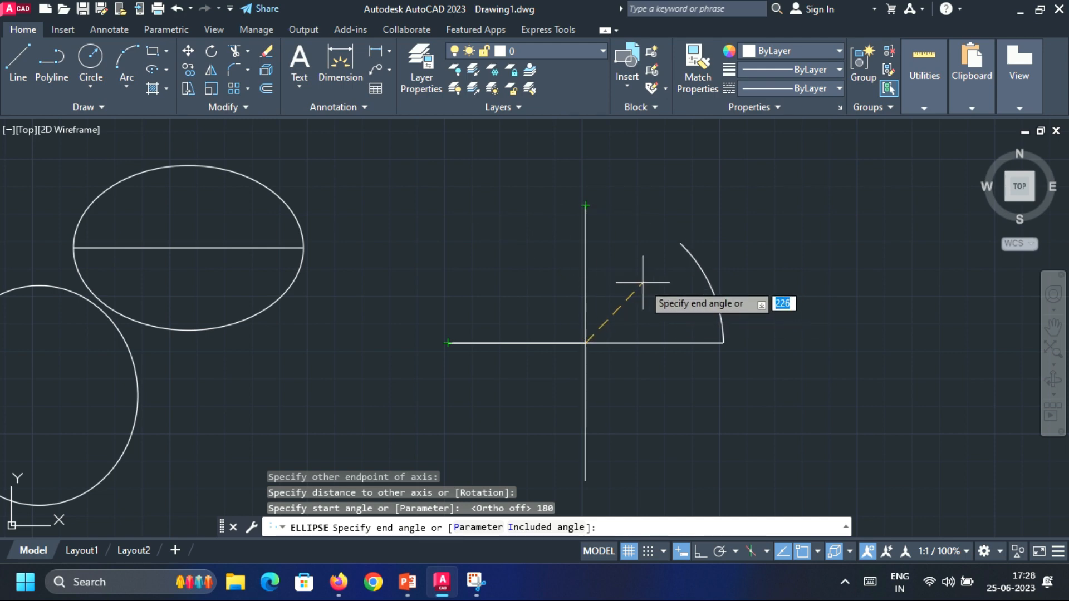
pyautogui.write('270')
pyautogui.press('Return')
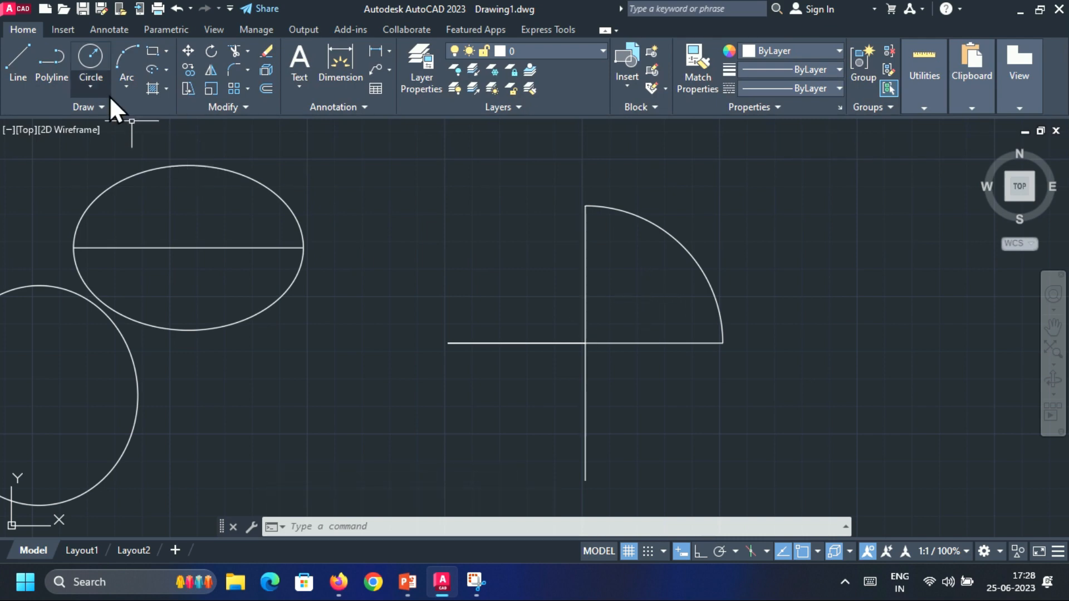
# Draw an Axis, End ellipse using the cross's horizontal line endpoints as the major axis and a 45° rotation around it.
pyautogui.click(164, 69)
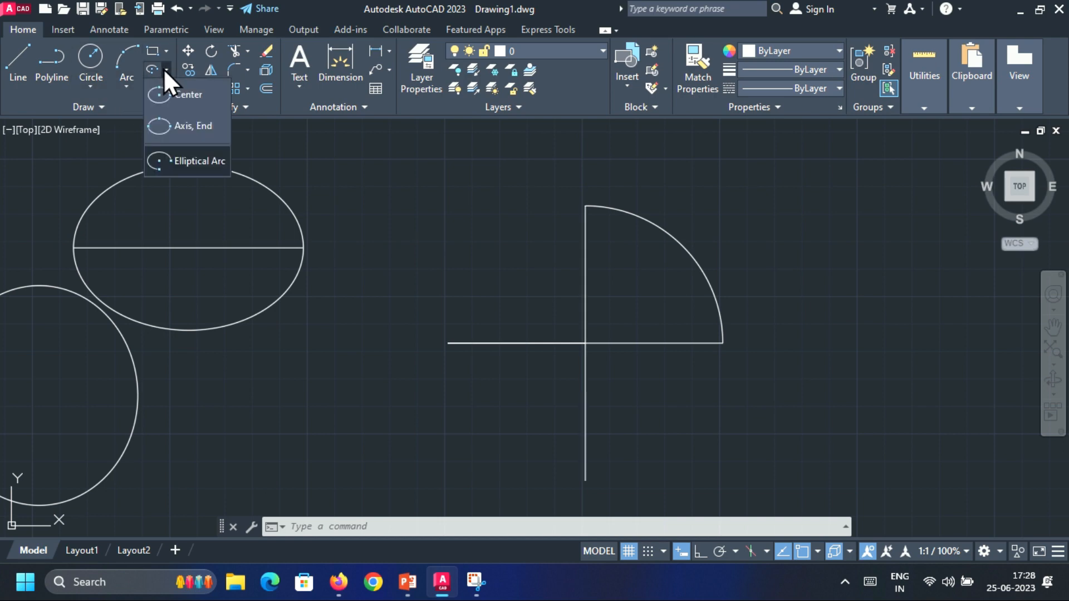
pyautogui.scroll(-2, 611, 412)
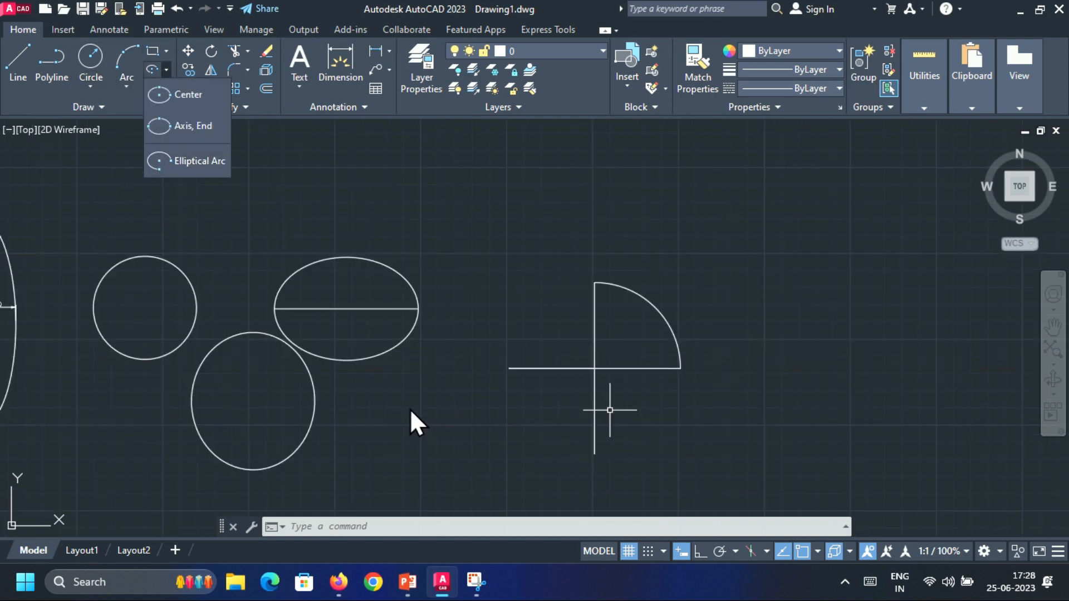
pyautogui.click(197, 124)
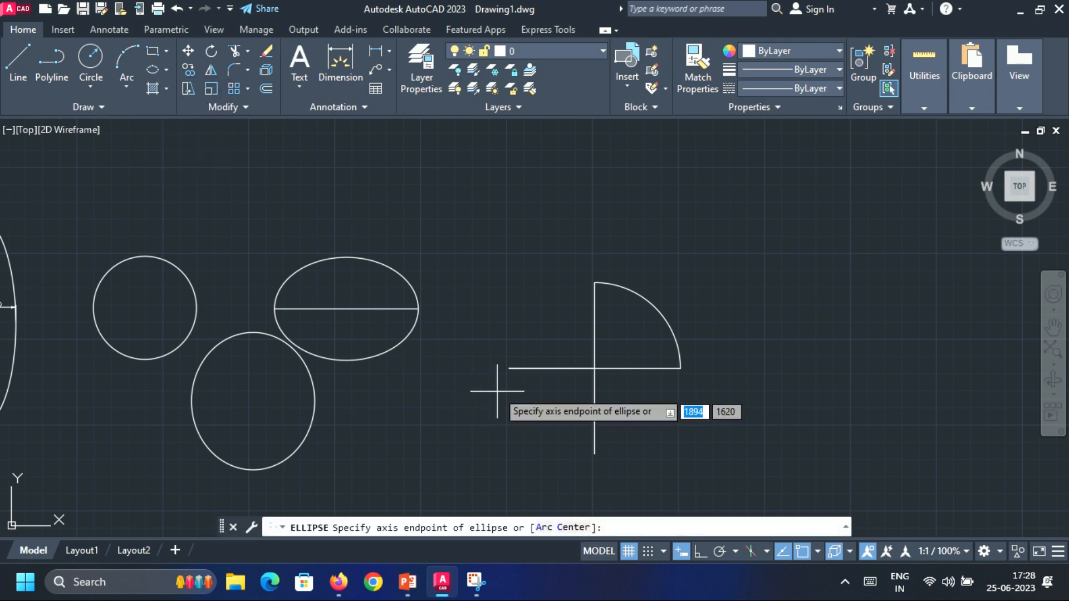
pyautogui.click(508, 368)
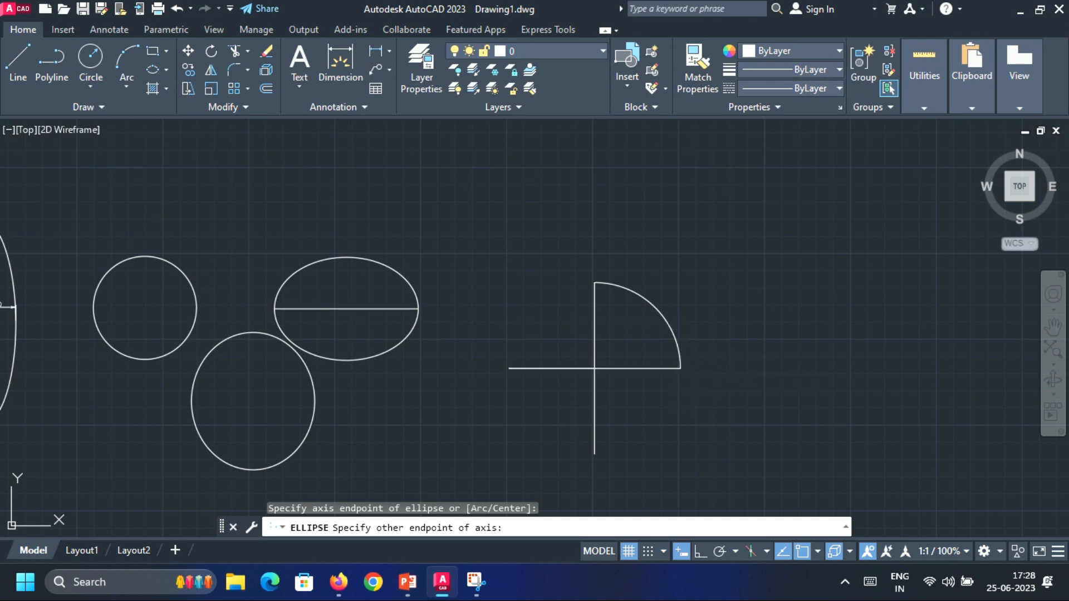
pyautogui.click(680, 368)
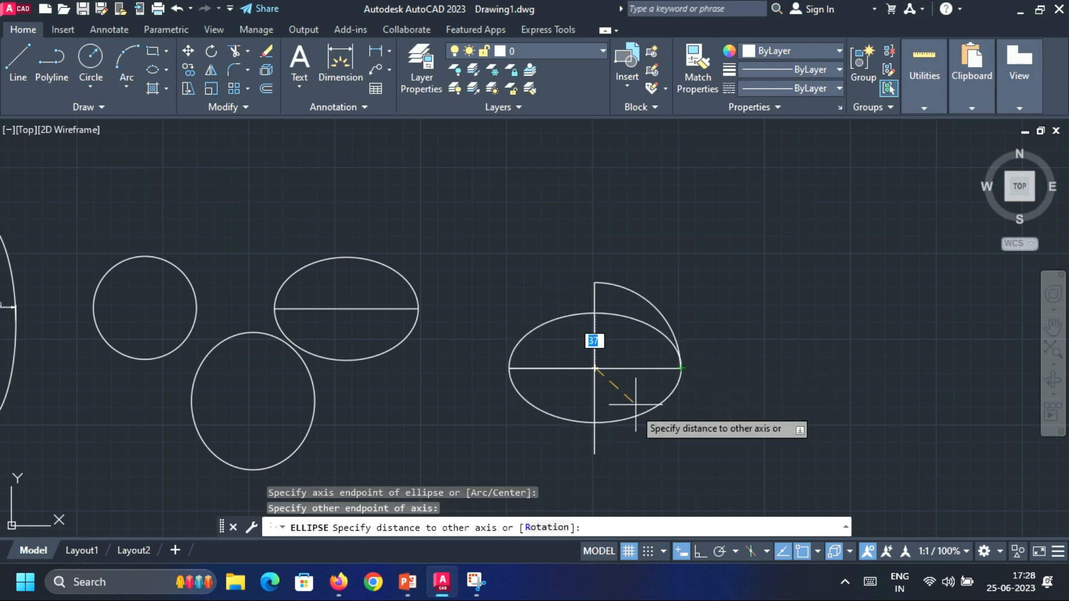
pyautogui.click(546, 527)
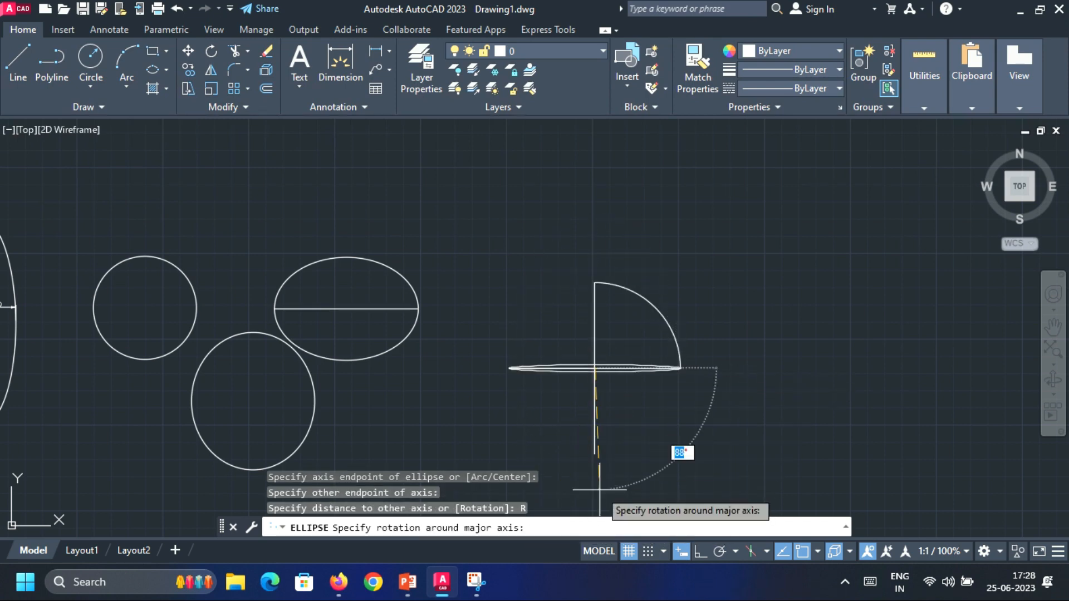
pyautogui.write('45')
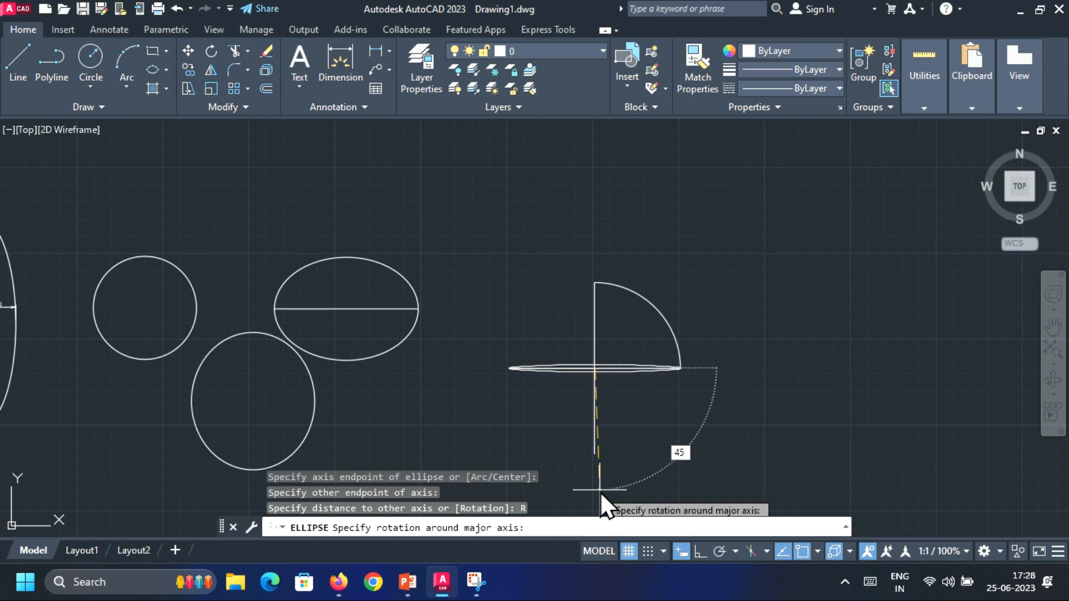
pyautogui.press('Return')
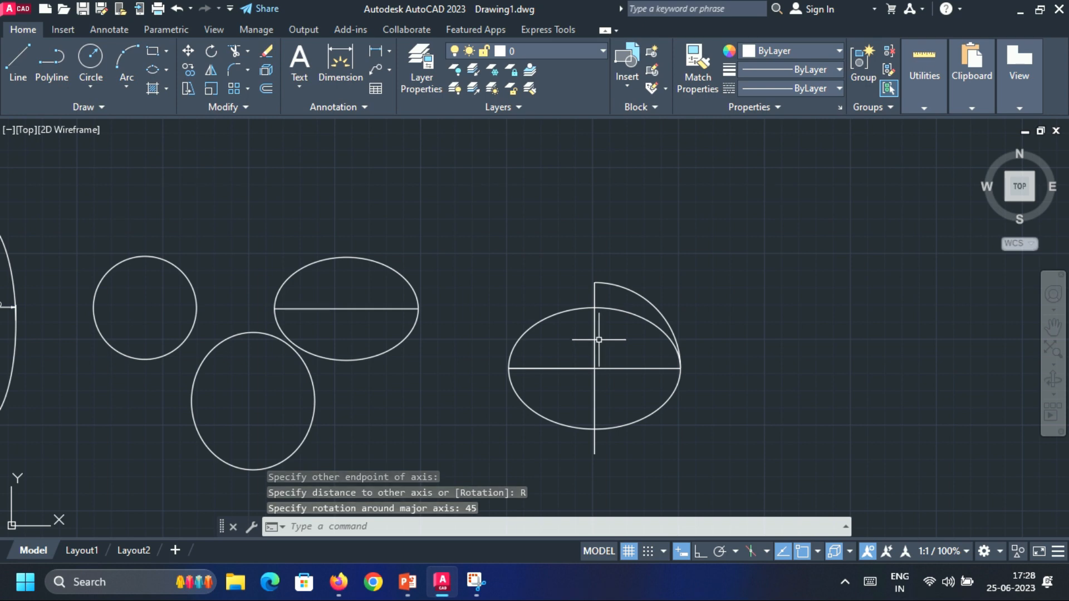
# Delete the quarter elliptical arc and the rotated ellipse, leaving only the cross lines.
pyautogui.click(616, 286)
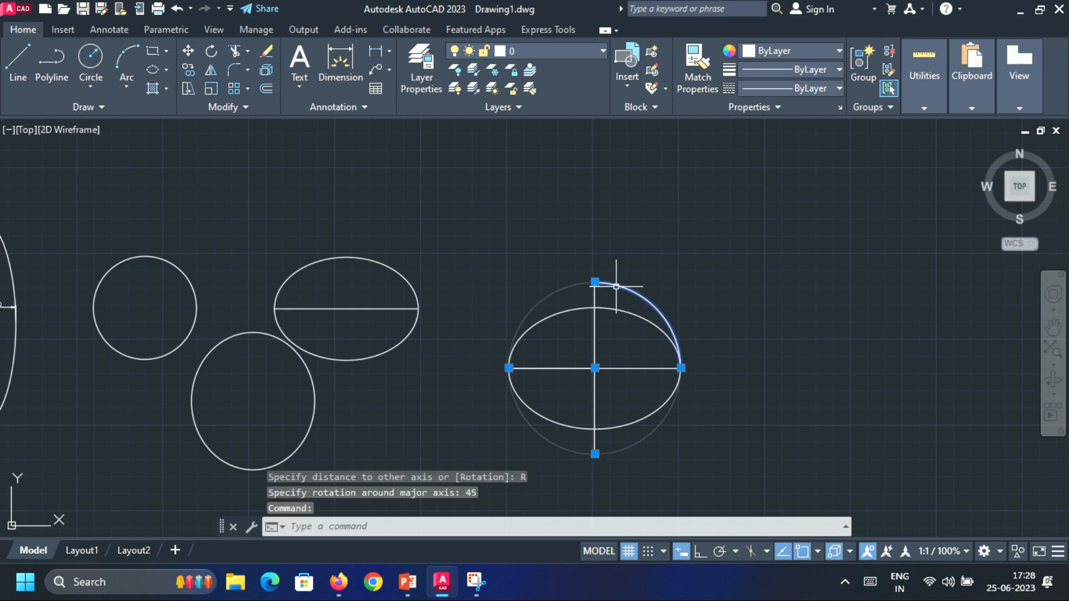
pyautogui.press('Delete')
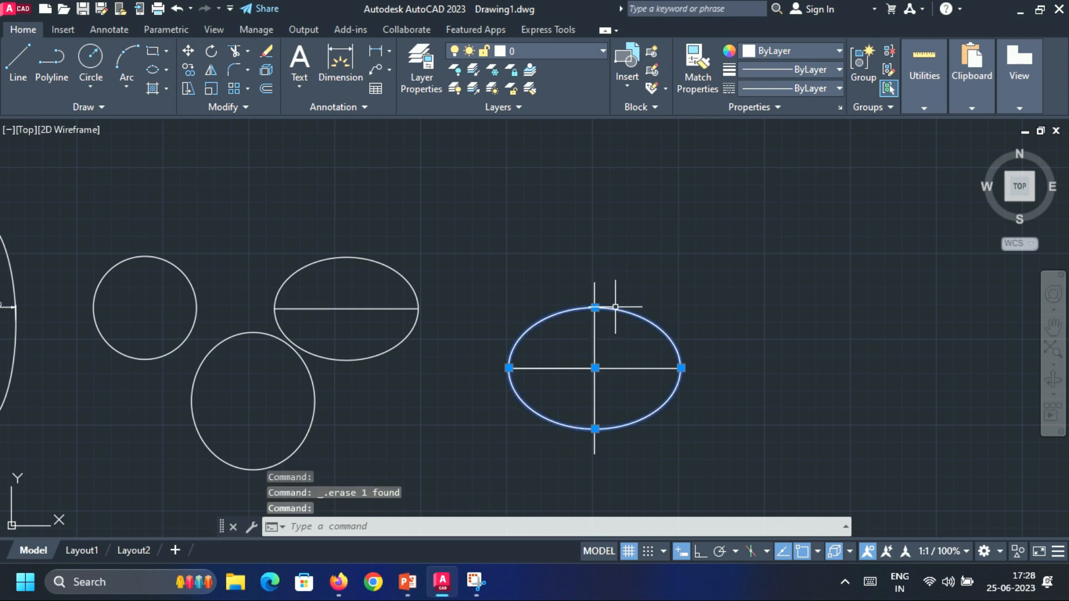
# Draw an ellipse centered on the cross's intersection, with its axis ending at the horizontal line's right endpoint and a rotation of 100°.
pyautogui.click(154, 71)
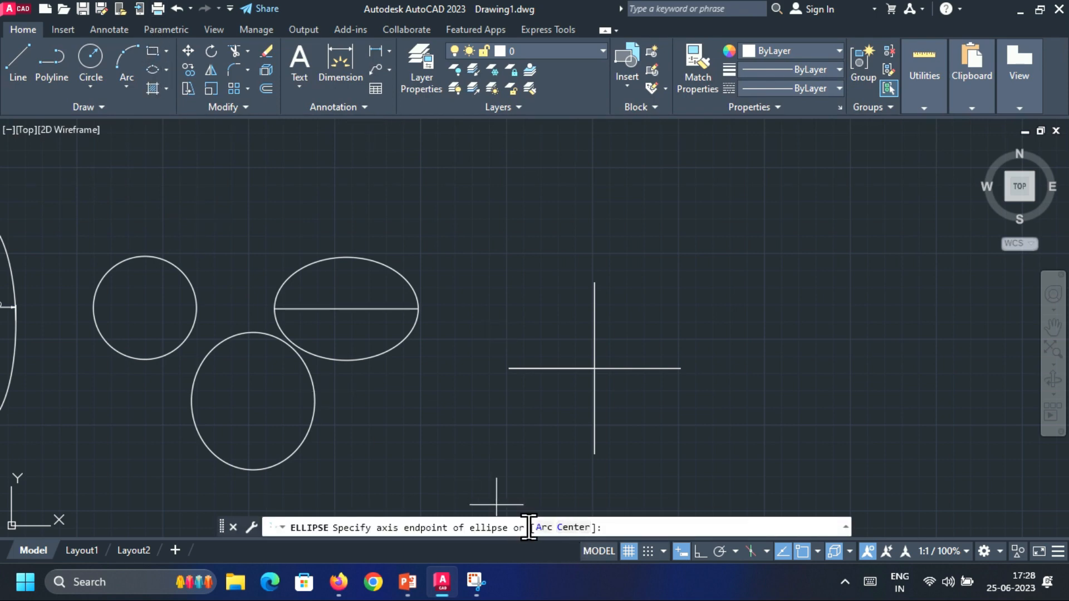
pyautogui.click(581, 529)
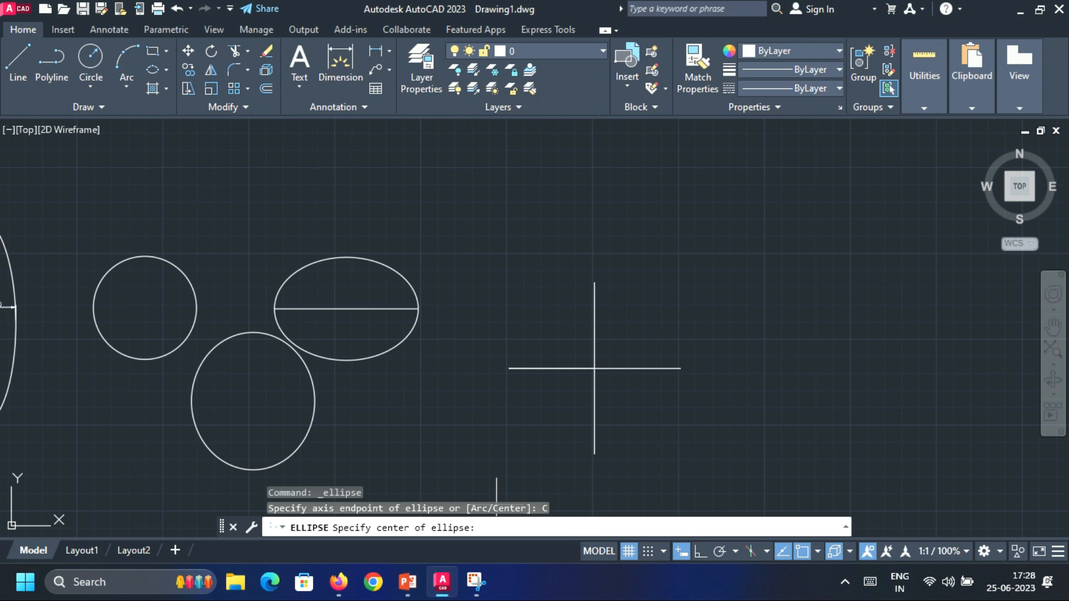
pyautogui.click(595, 368)
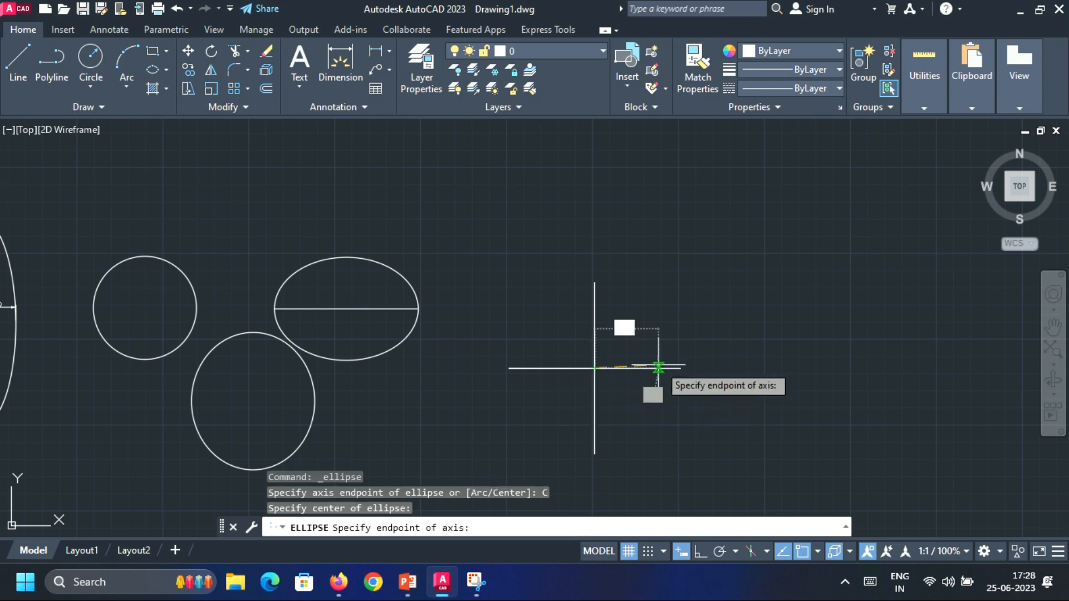
pyautogui.click(682, 368)
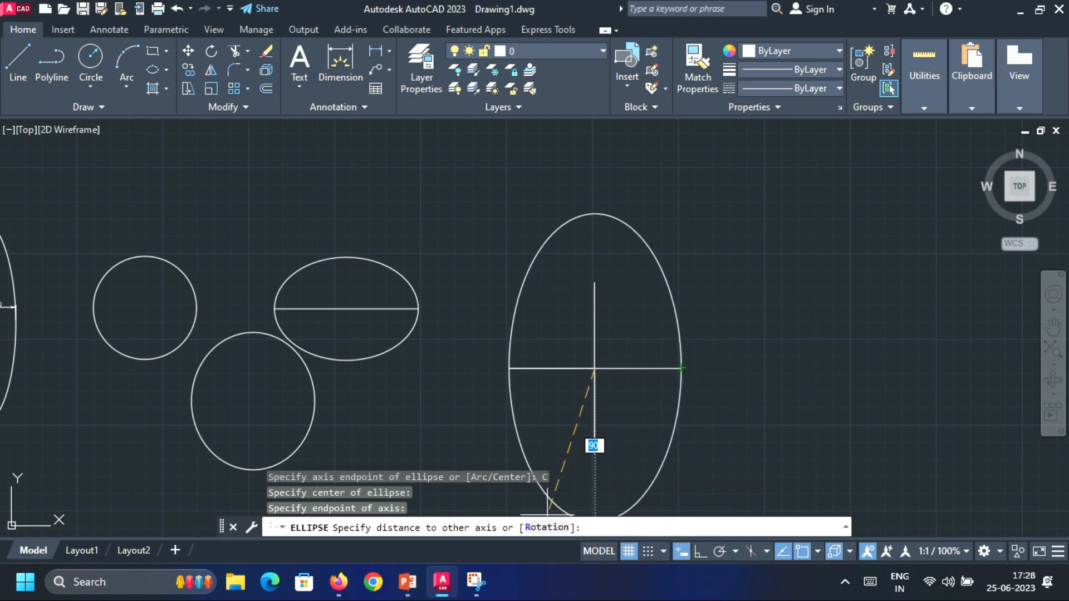
pyautogui.click(547, 528)
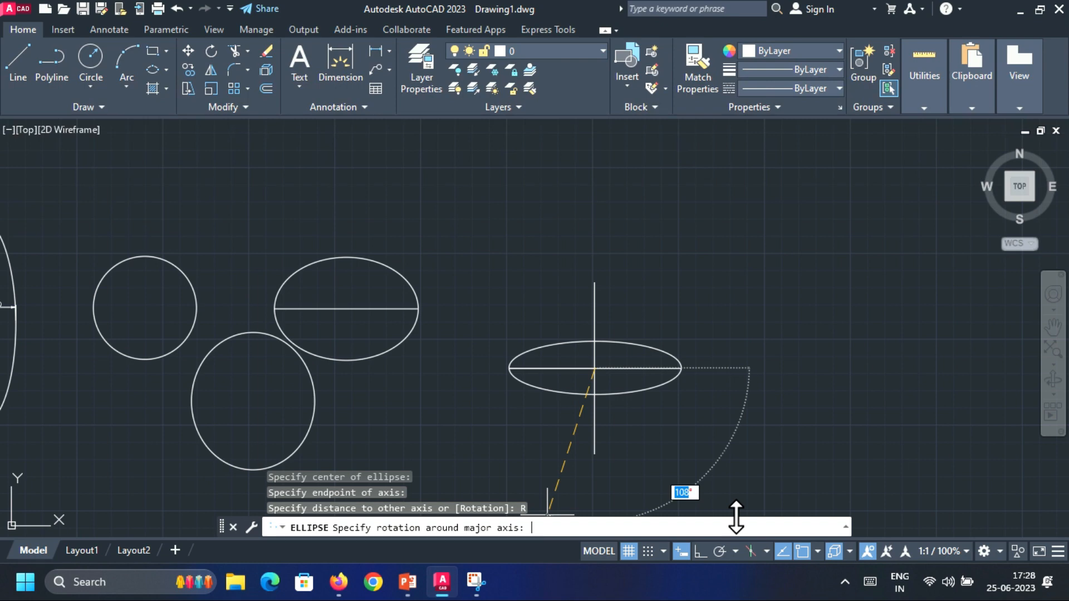
pyautogui.write('1')
pyautogui.press('Return')
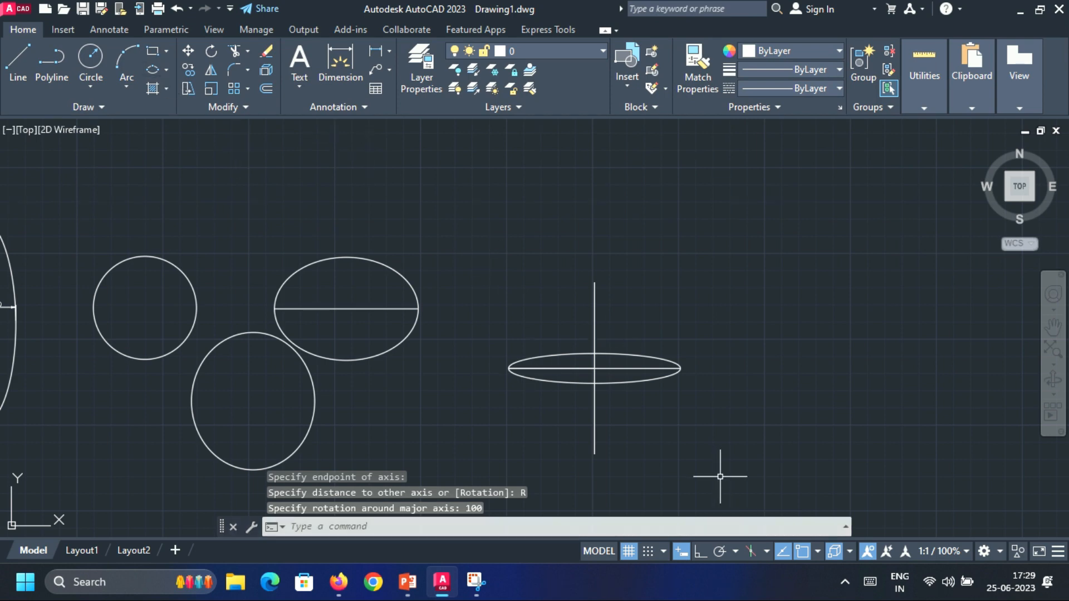
# Turn on isometric drafting in isoplane Left and draw an isocircle of diameter 28 mm in the empty area right of the cross.
pyautogui.click(749, 550)
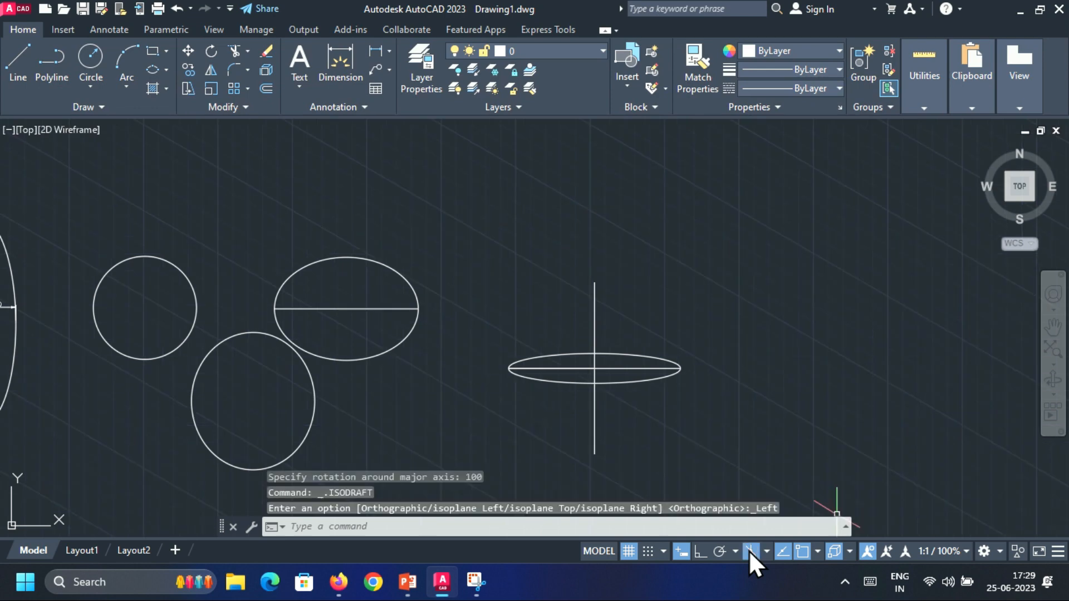
pyautogui.click(167, 69)
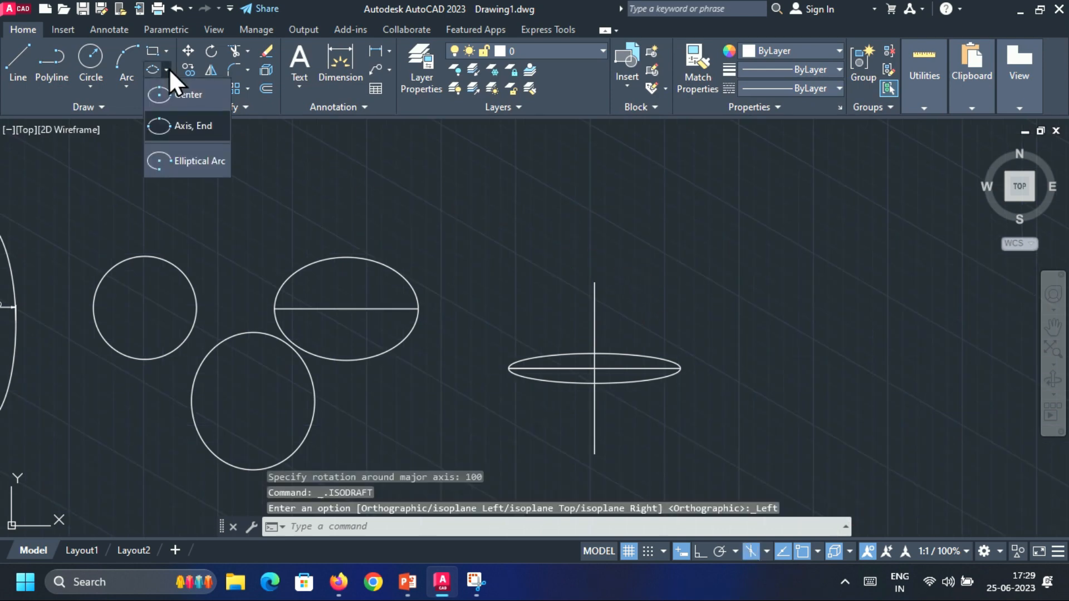
pyautogui.click(190, 133)
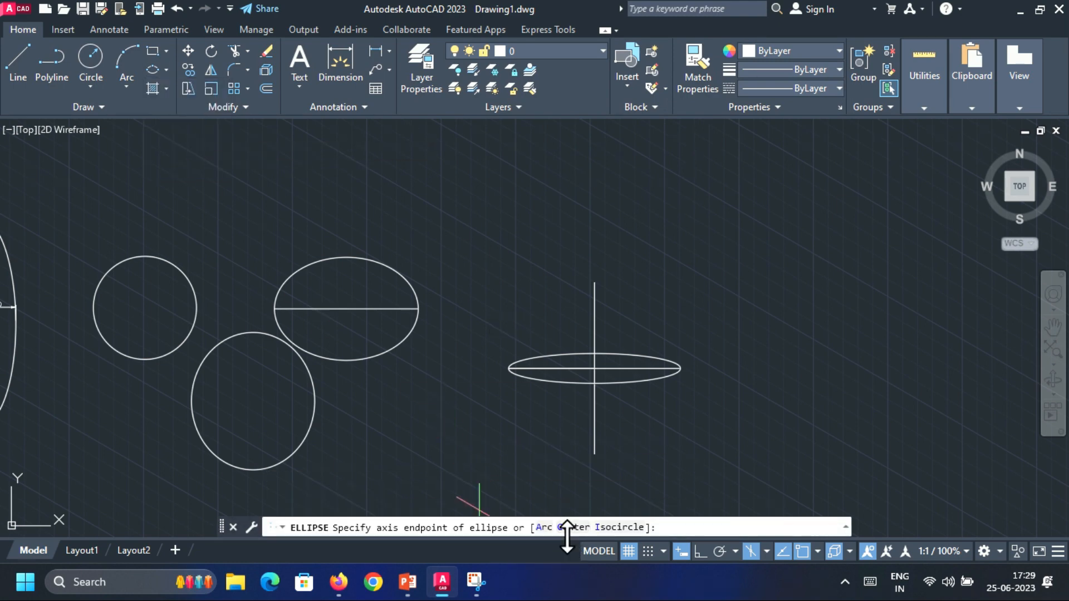
pyautogui.click(611, 528)
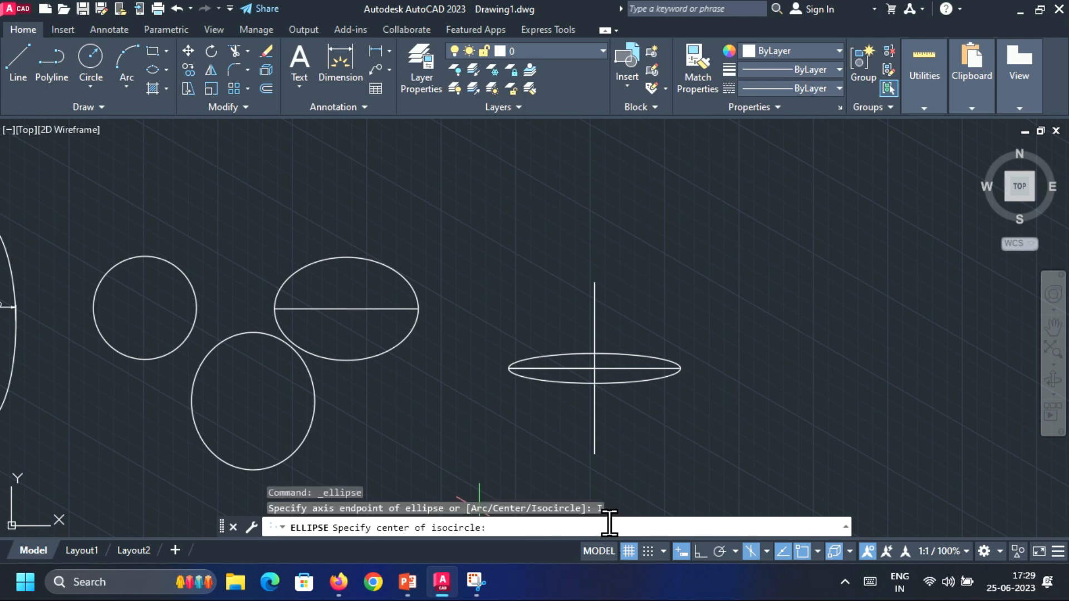
pyautogui.click(771, 357)
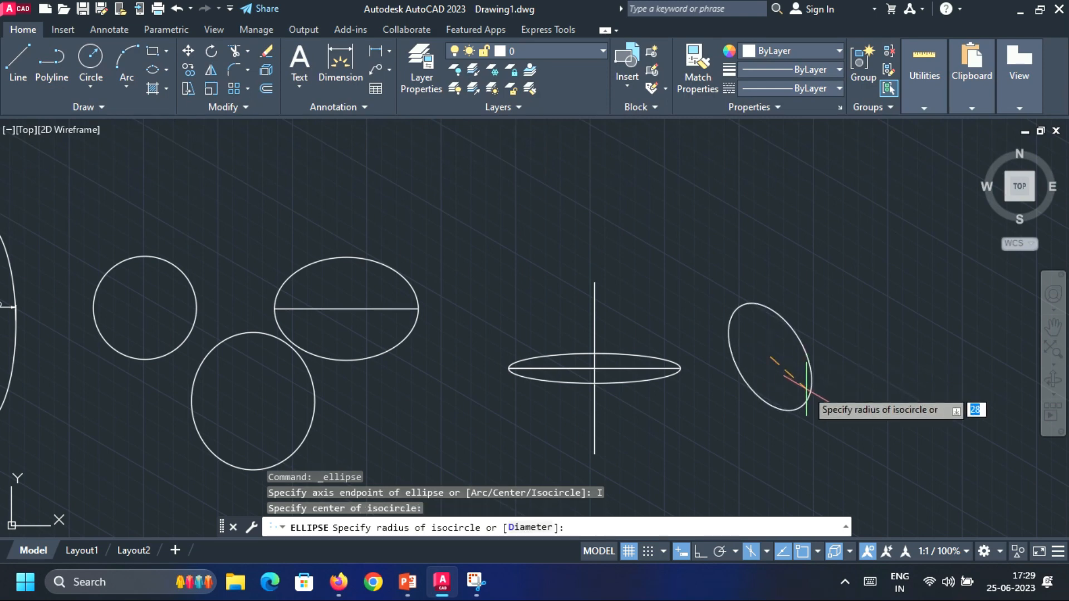
pyautogui.write('D')
pyautogui.press('Return')
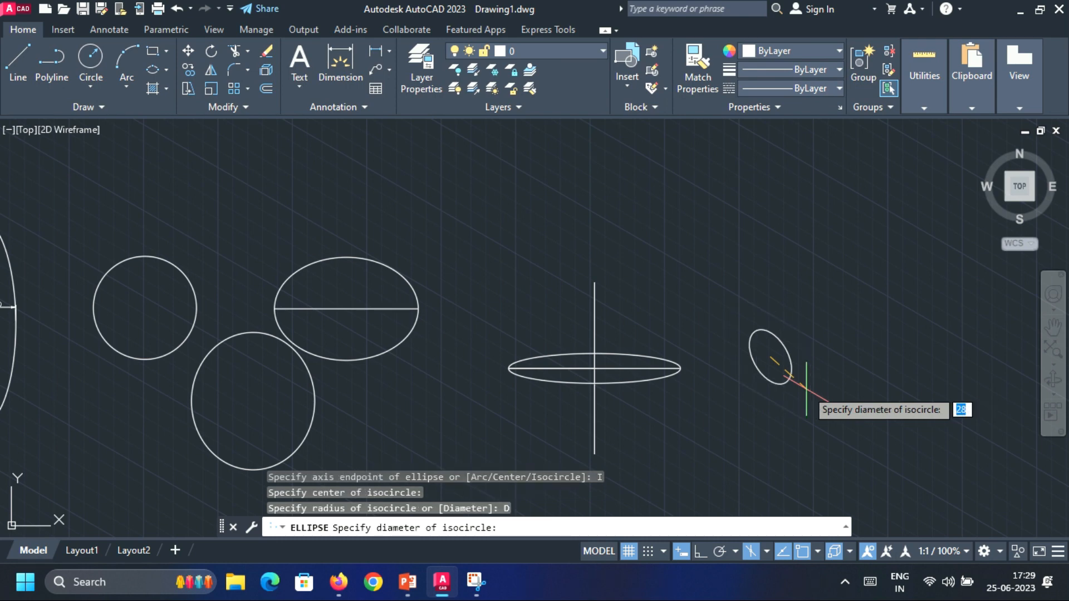
pyautogui.write('2')
pyautogui.press('Return')
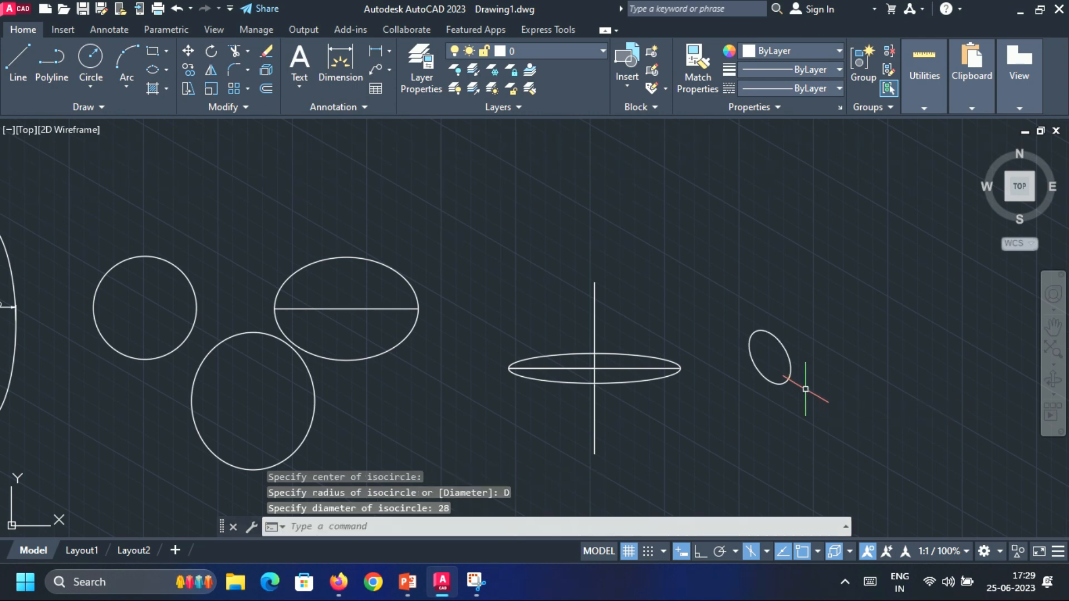
# Switch to isoplane Top and draw an isocircle of radius 10 mm below the isoplane Left isocircle.
pyautogui.click(766, 552)
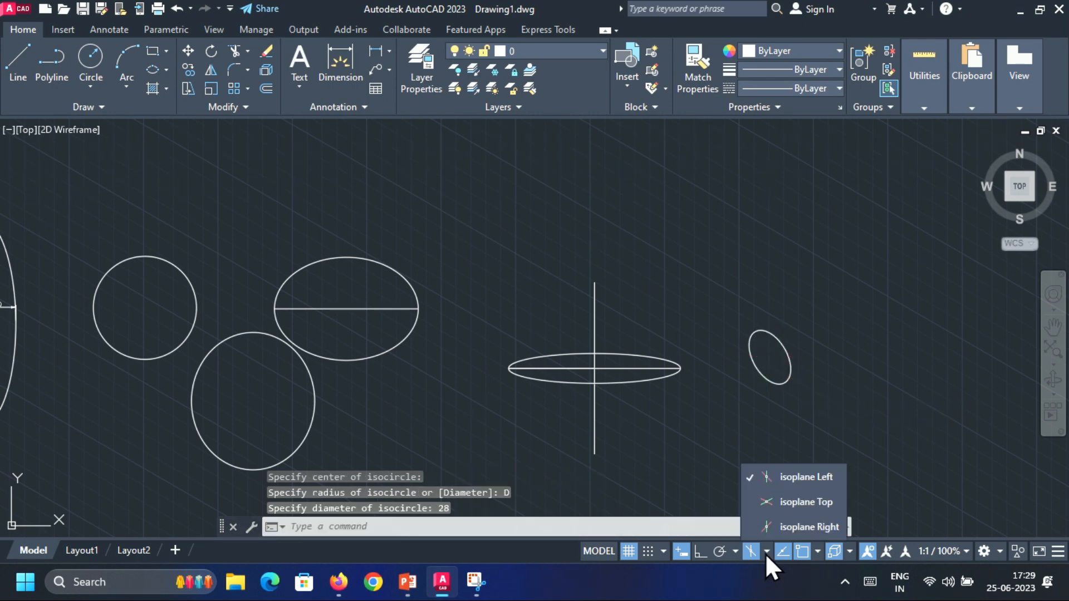
pyautogui.click(773, 502)
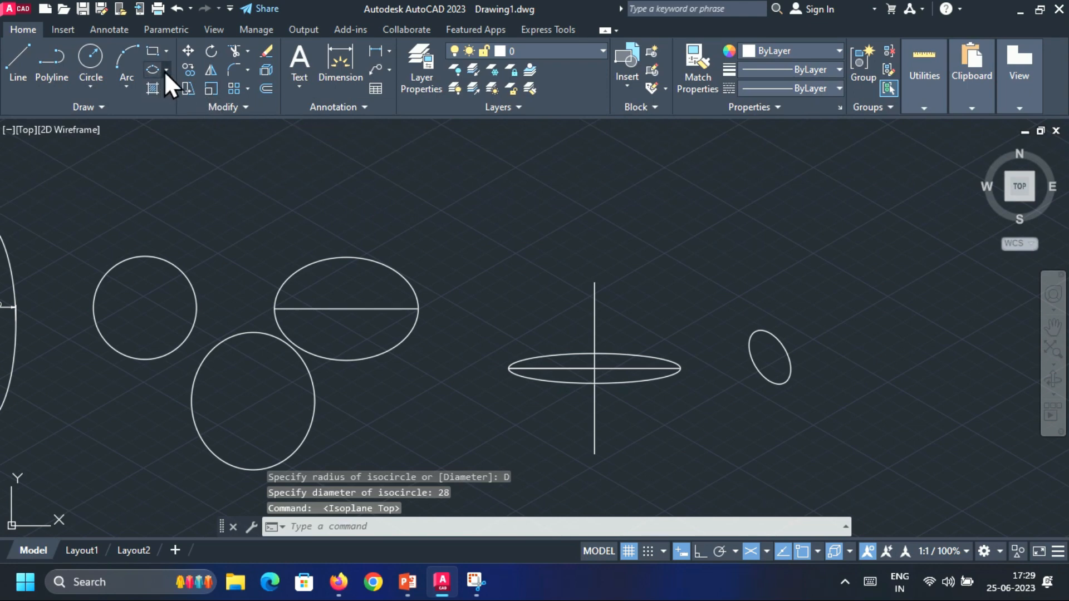
pyautogui.click(165, 71)
pyautogui.click(188, 130)
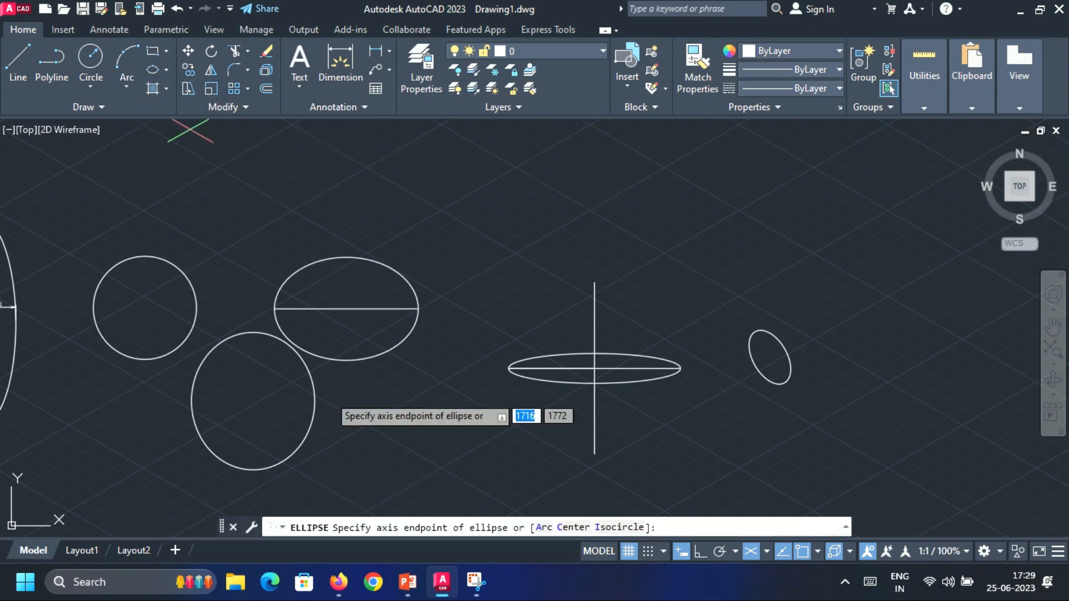
pyautogui.click(617, 527)
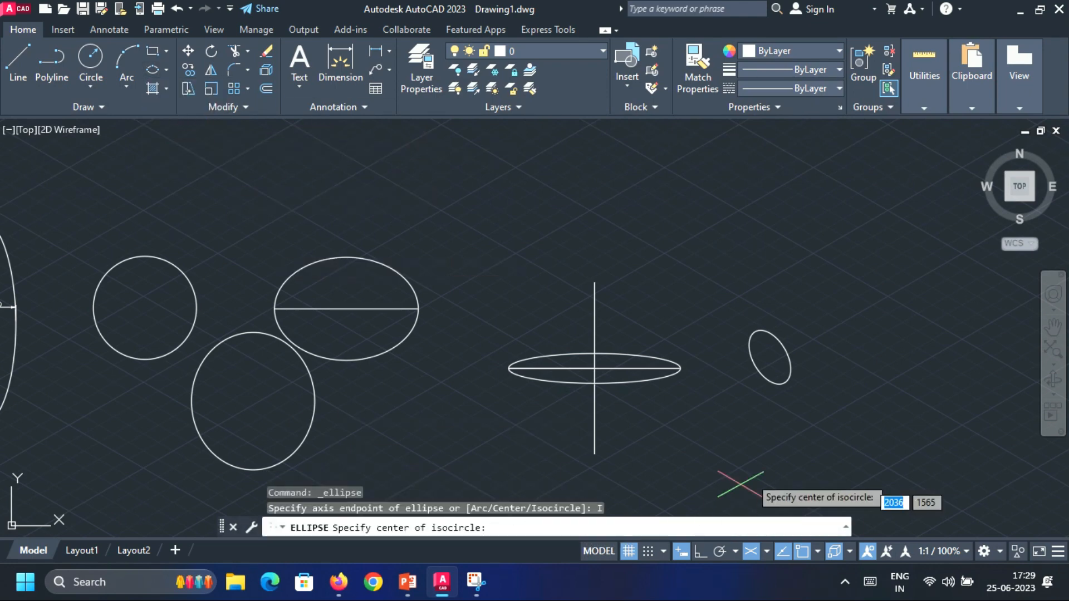
pyautogui.click(752, 464)
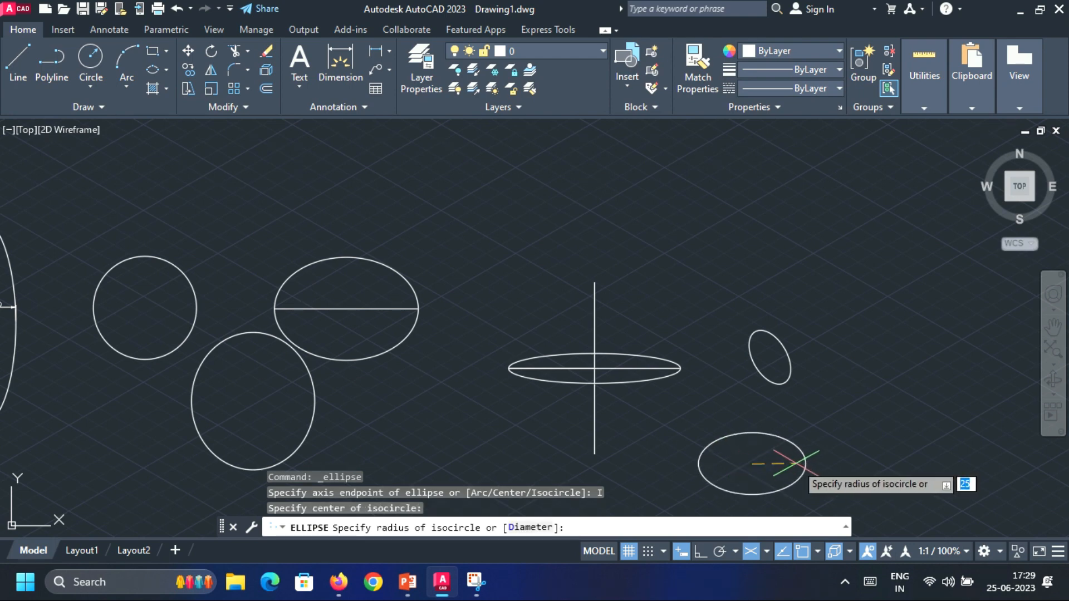
pyautogui.write('10')
pyautogui.press('Return')
pyautogui.scroll(4, 755, 457)
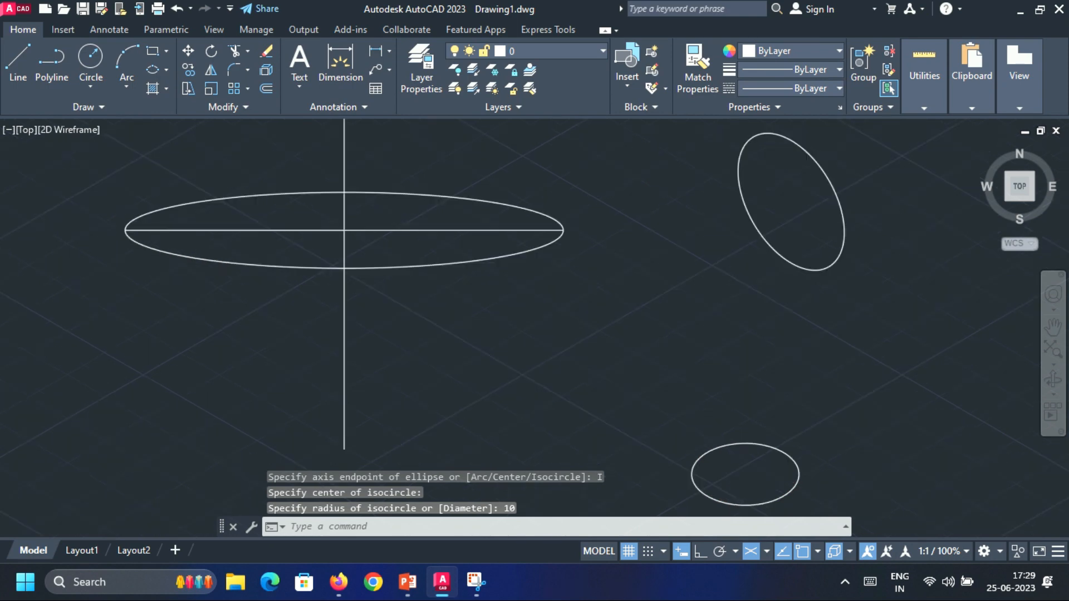
pyautogui.scroll(-2, 755, 459)
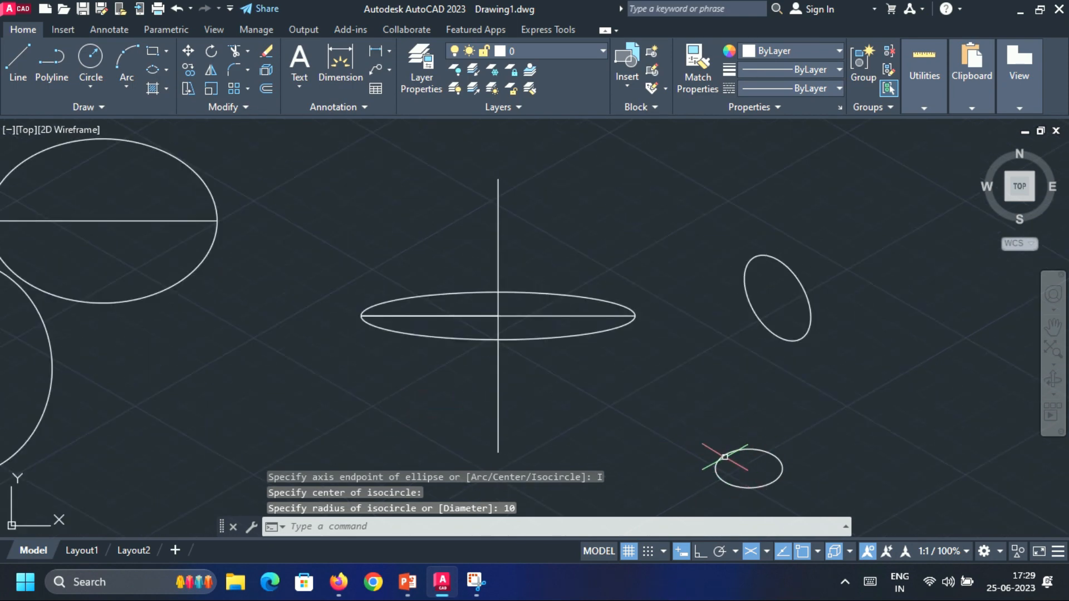
# Switch the isometric drafting plane to isoplane Right.
pyautogui.click(769, 550)
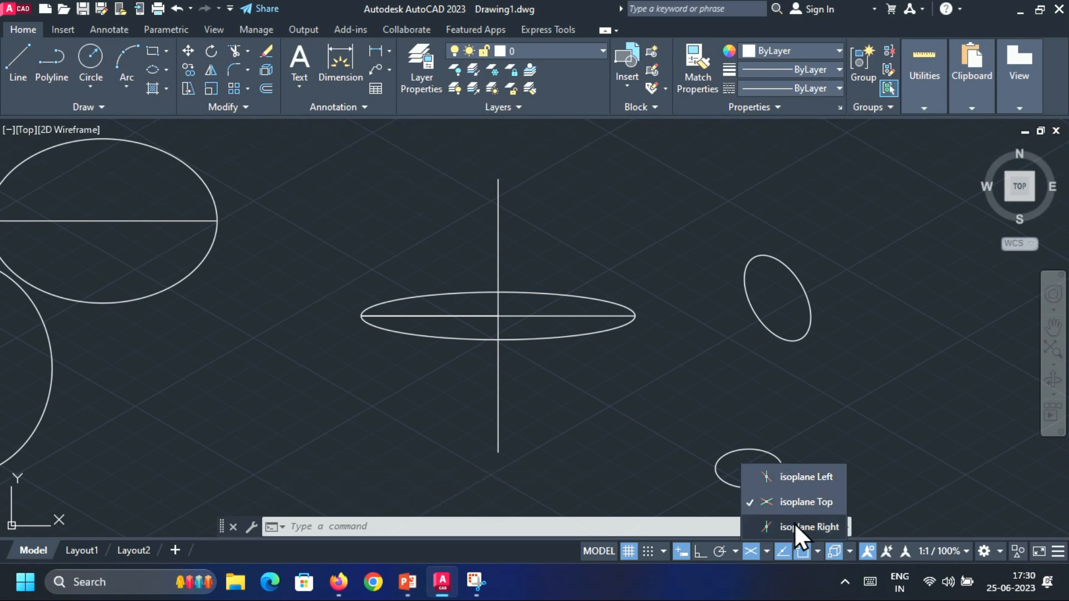
pyautogui.click(794, 525)
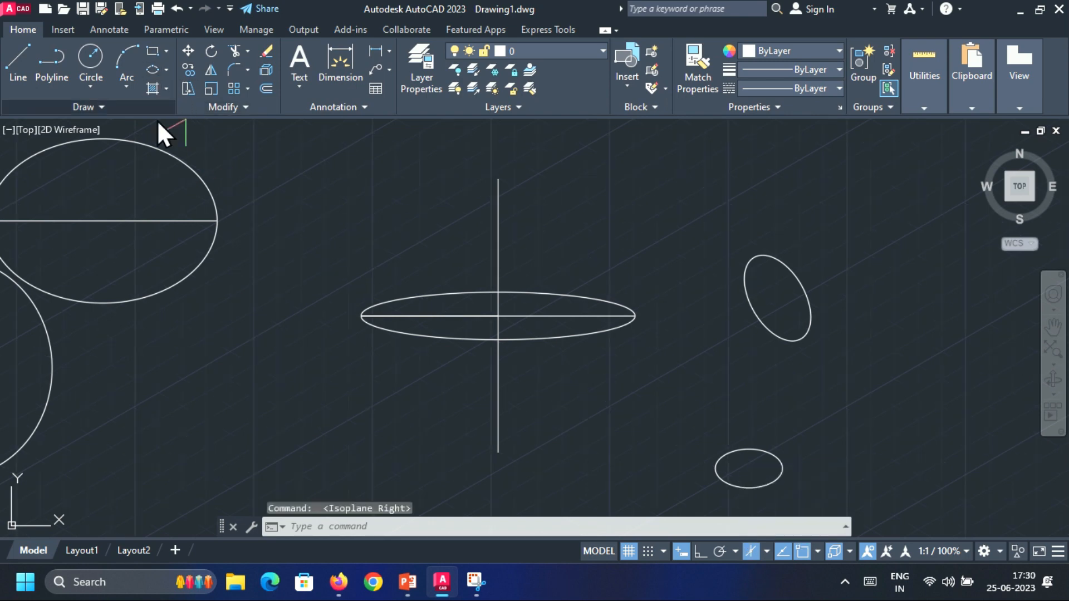
pyautogui.click(152, 70)
pyautogui.scroll(-2, 832, 417)
pyautogui.moveTo(832, 418); pyautogui.dragTo(473, 370, button='middle')
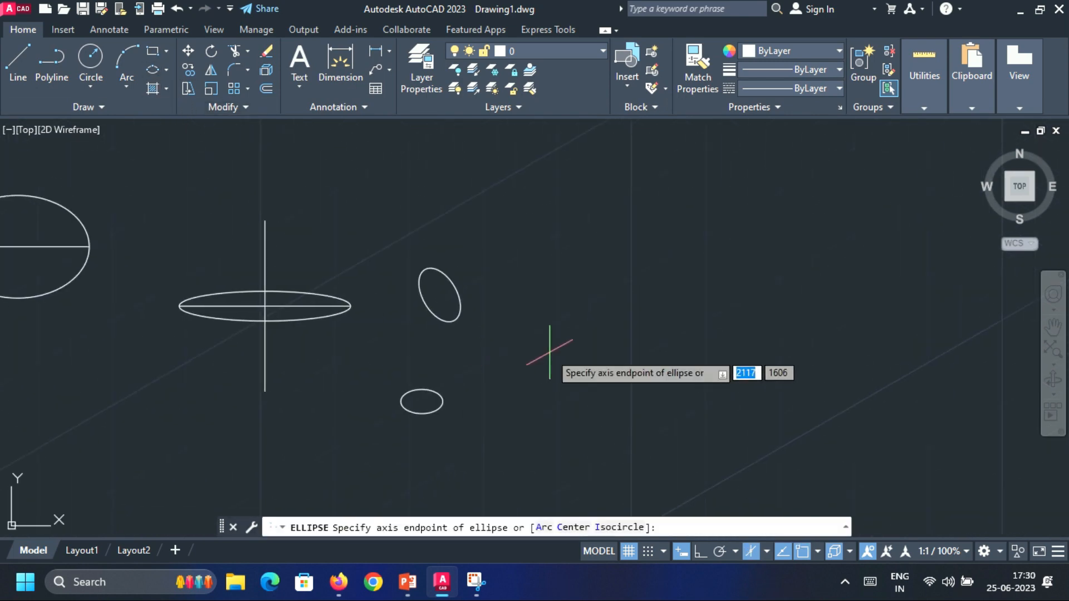
pyautogui.click(550, 351)
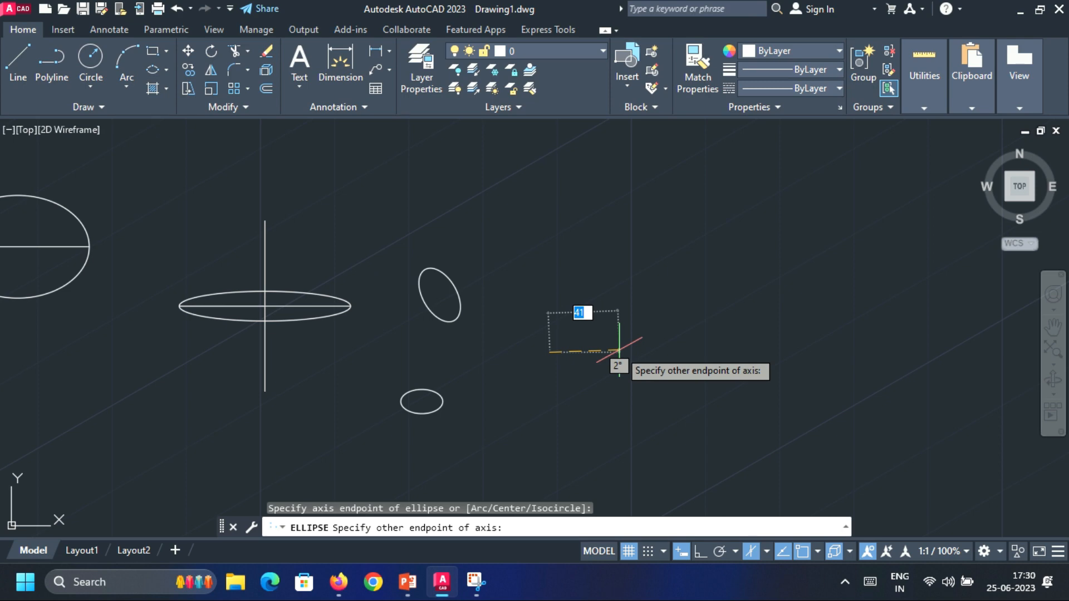
pyautogui.press('Escape')
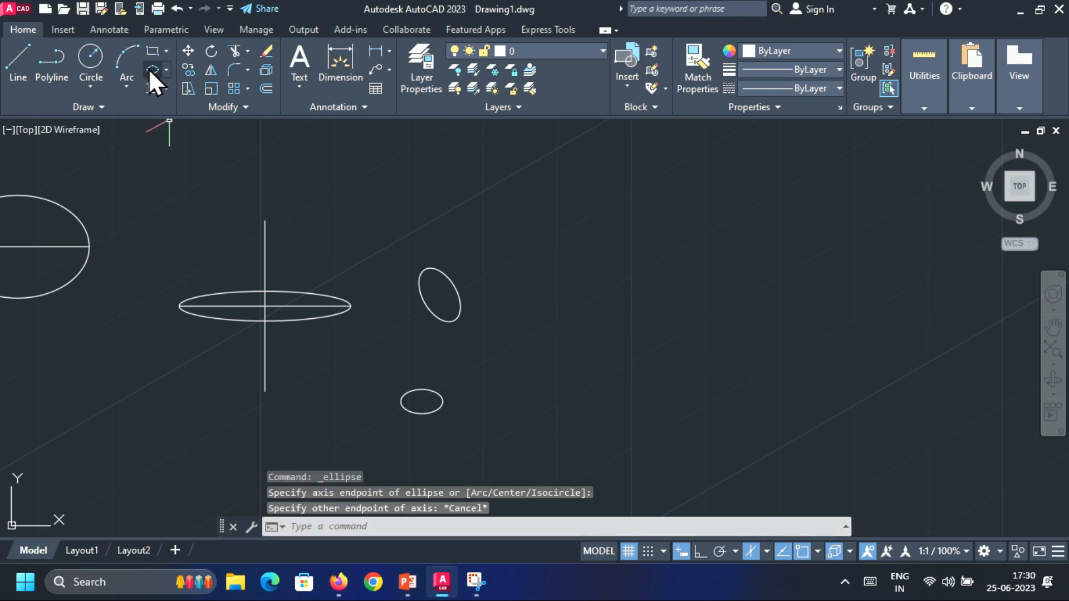
# Draw an isocircle of radius 20 mm in the empty area right of the two existing isocircles.
pyautogui.click(149, 68)
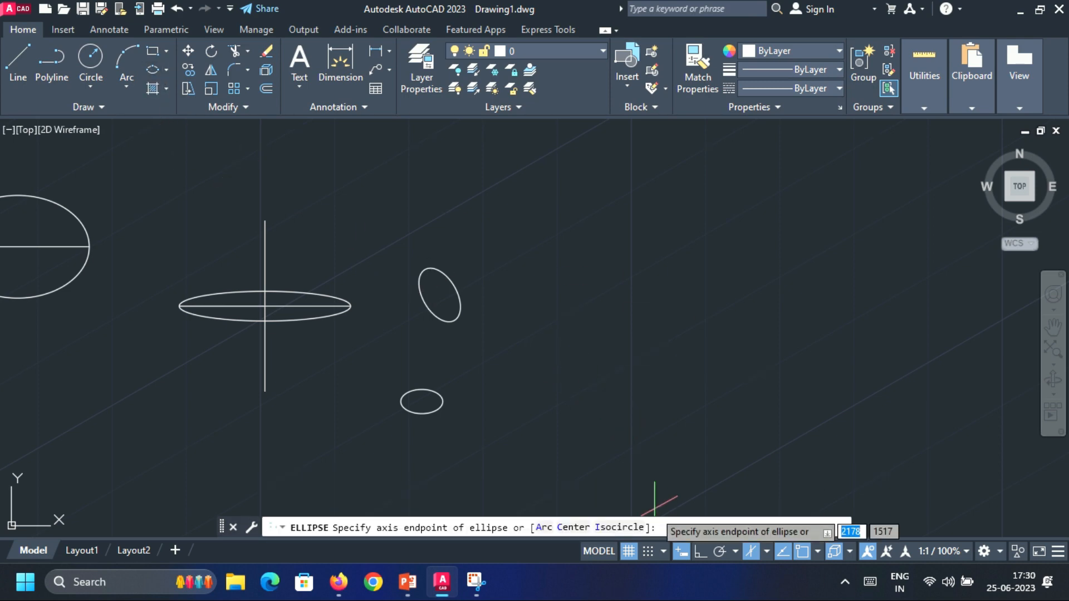
pyautogui.click(631, 527)
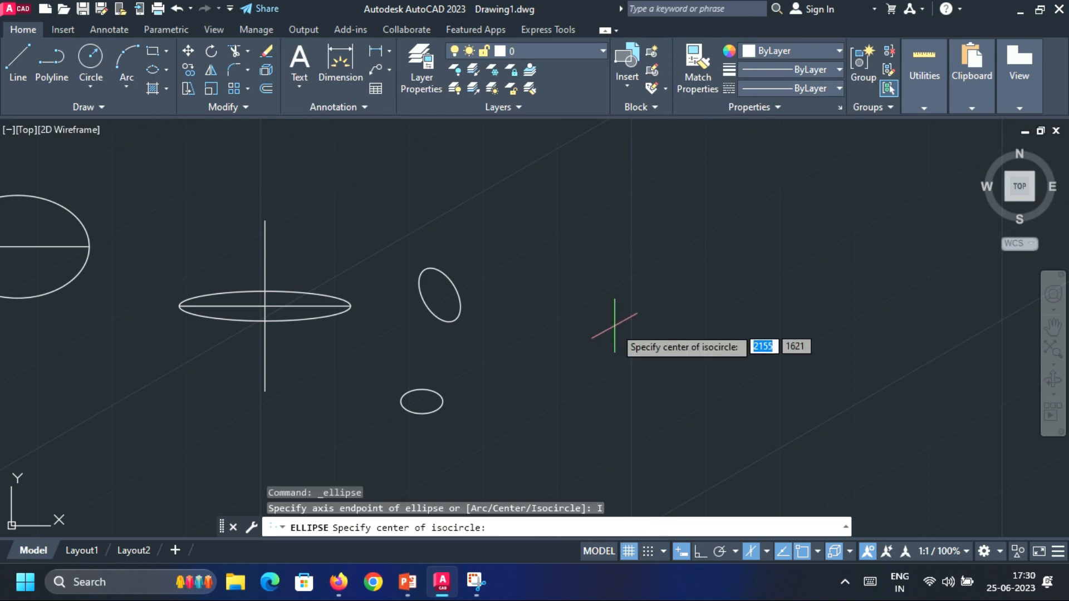
pyautogui.click(605, 348)
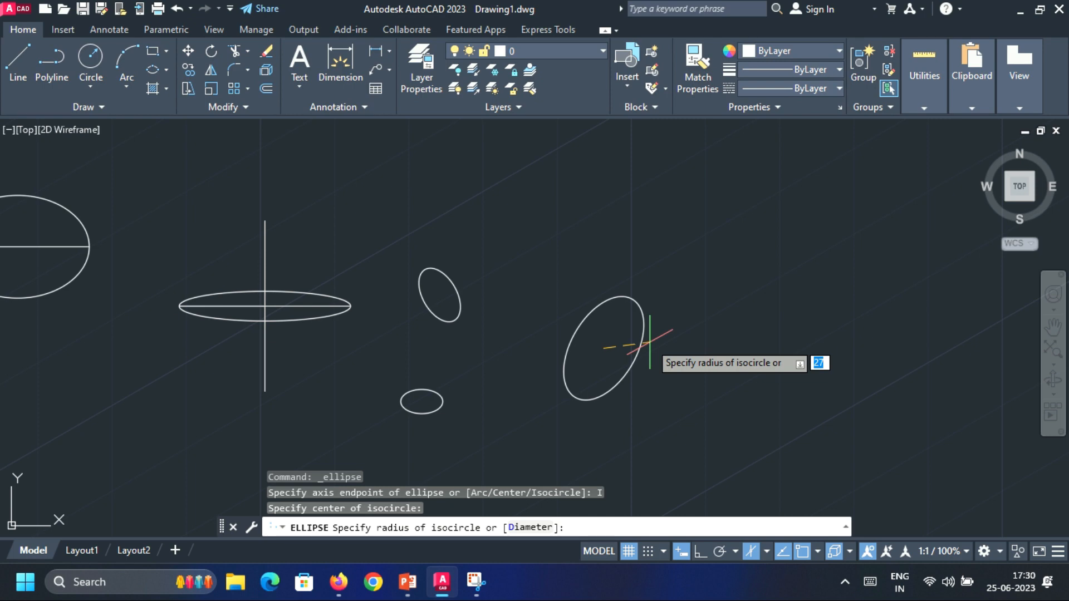
pyautogui.write('20')
pyautogui.press('Return')
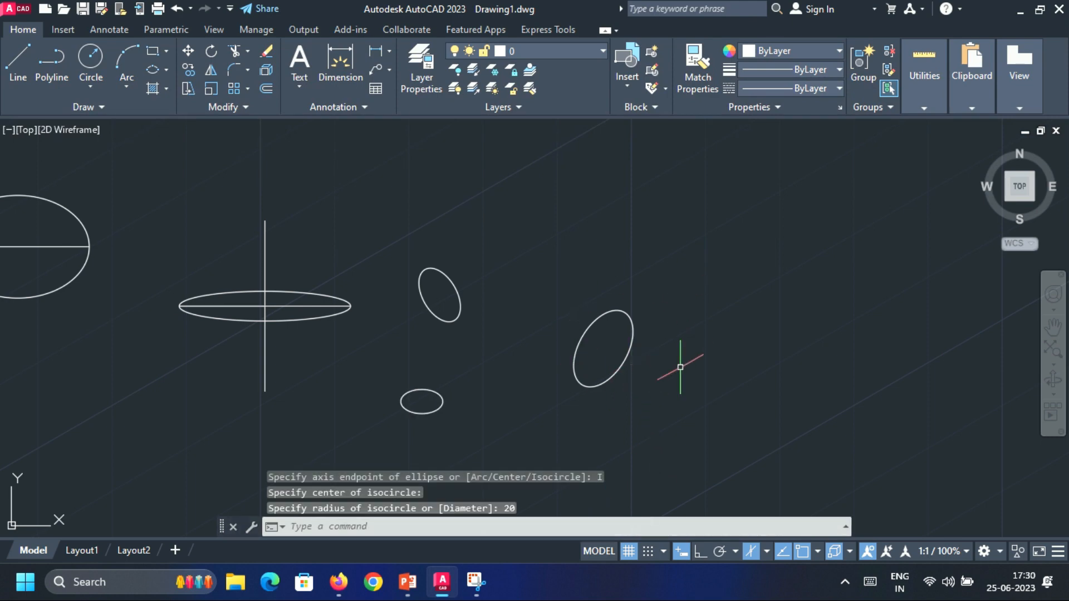
# Turn isometric drafting off and back on, and select isoplane Right as the drafting plane.
pyautogui.click(759, 553)
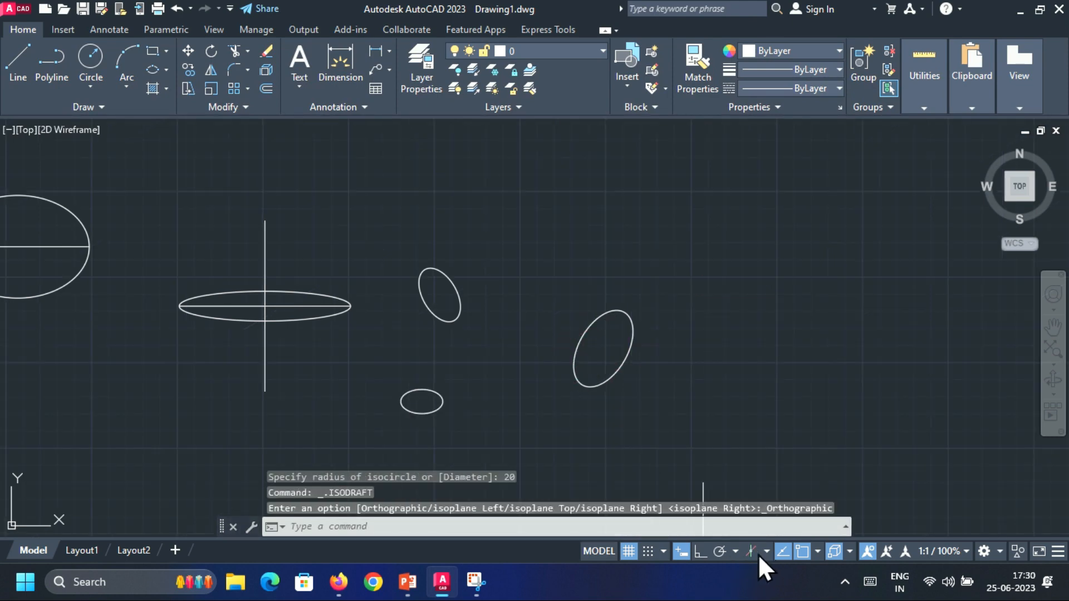
pyautogui.click(757, 554)
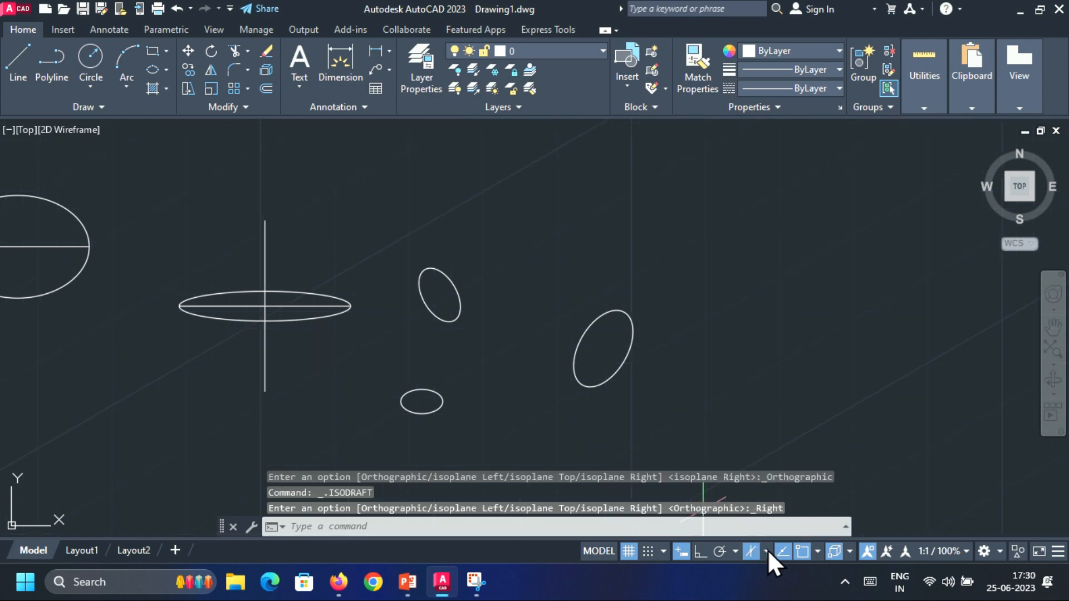
pyautogui.click(767, 551)
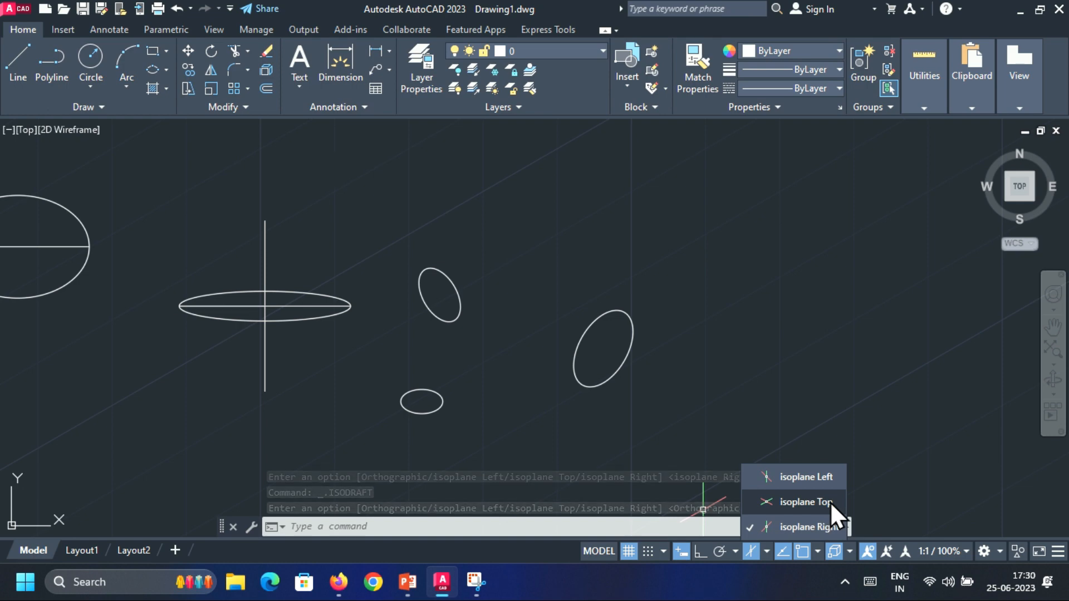
pyautogui.click(802, 528)
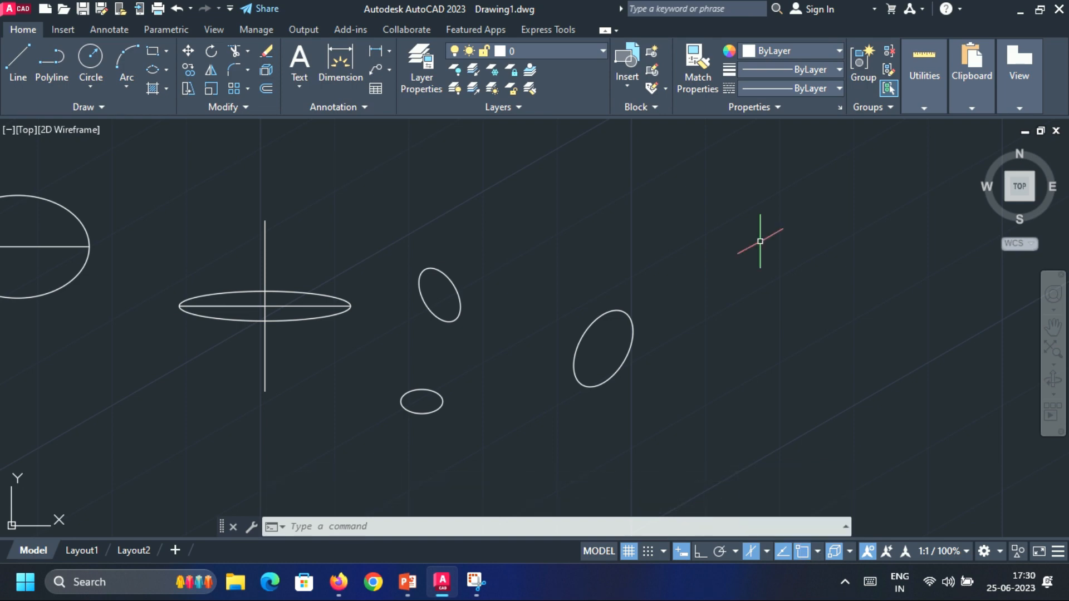